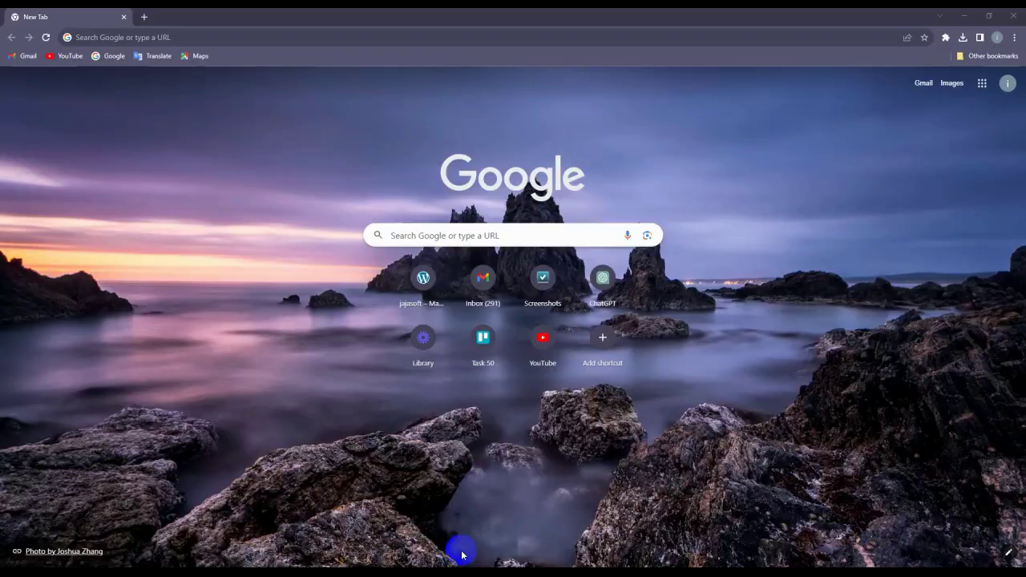
Go to the jajasoft.net website
click(173, 36)
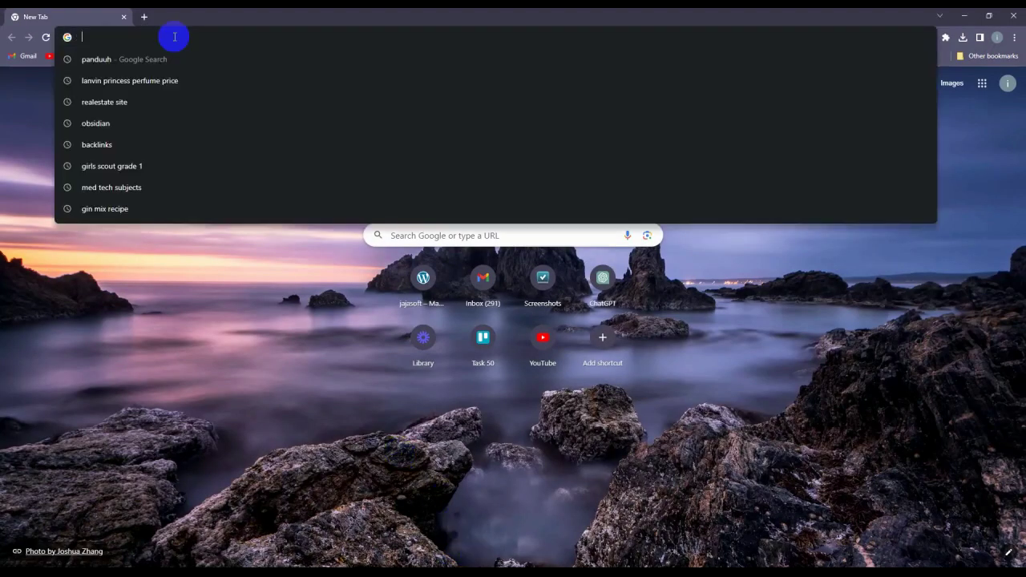
text(jaja)
key(Return)
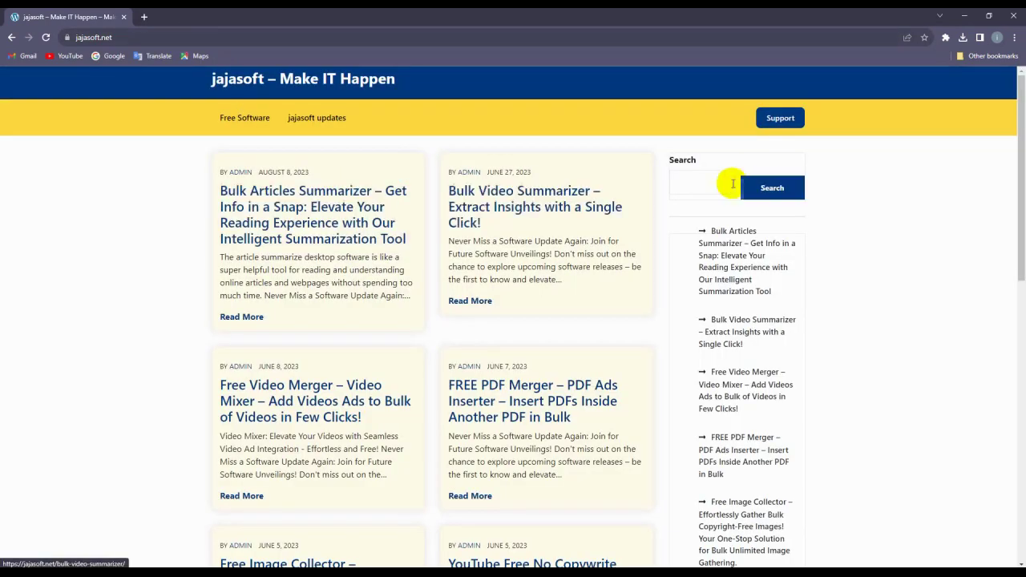
Search 'File Splitter', open the File Splitter – File Joiner Free Desktop Software article, and scroll to its download section
click(693, 182)
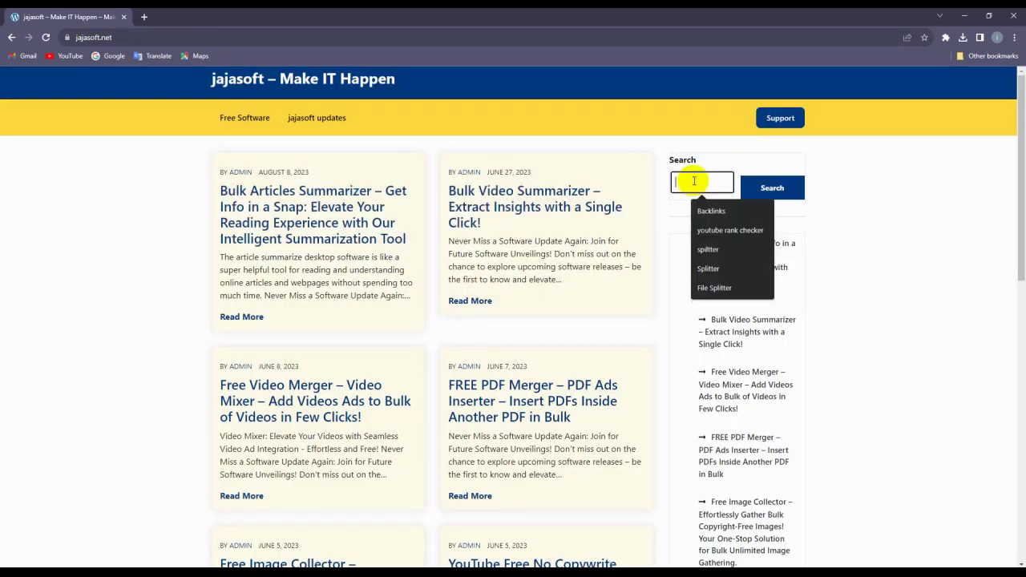
text(File Splitter)
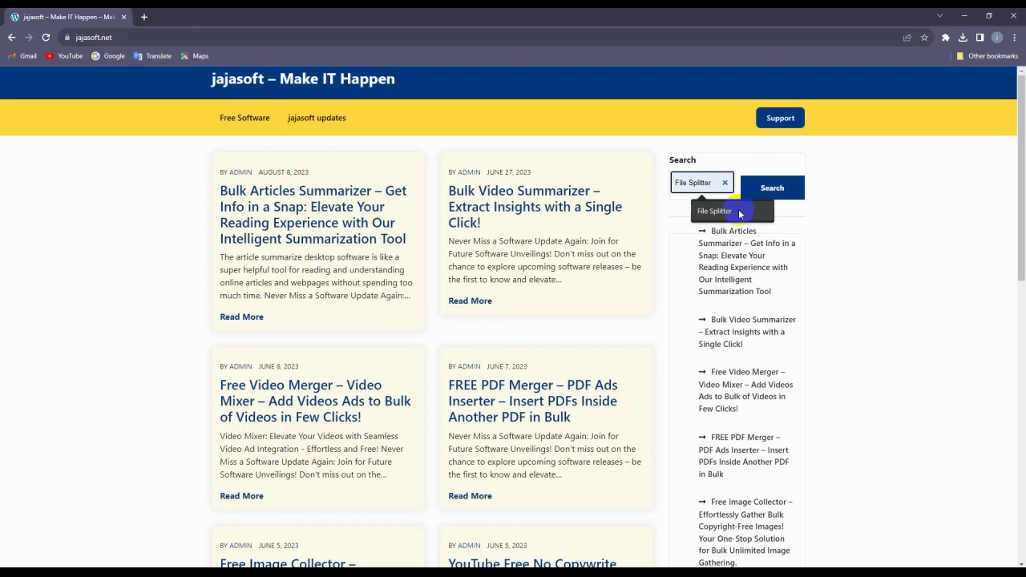
click(725, 211)
click(751, 197)
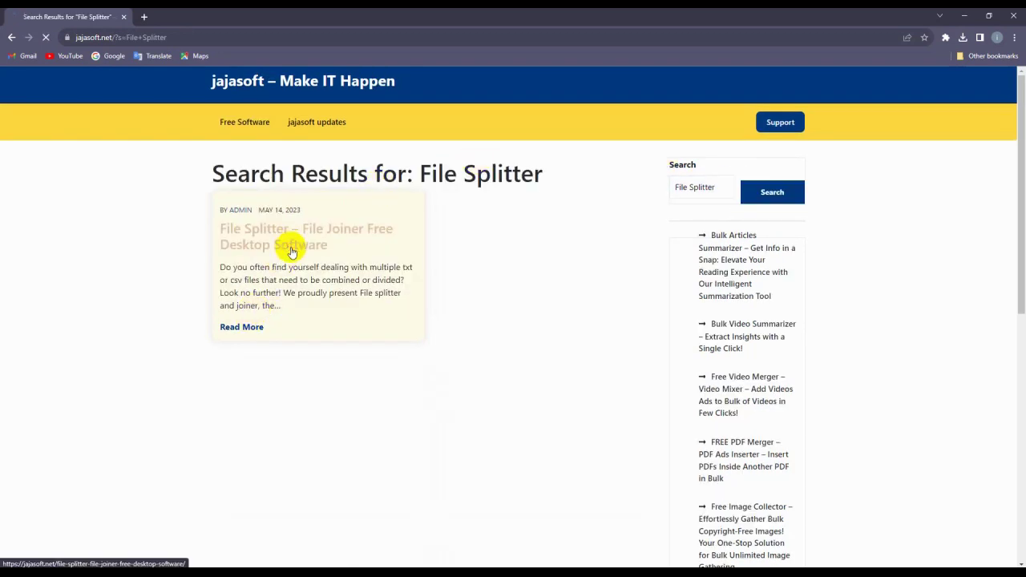
click(291, 246)
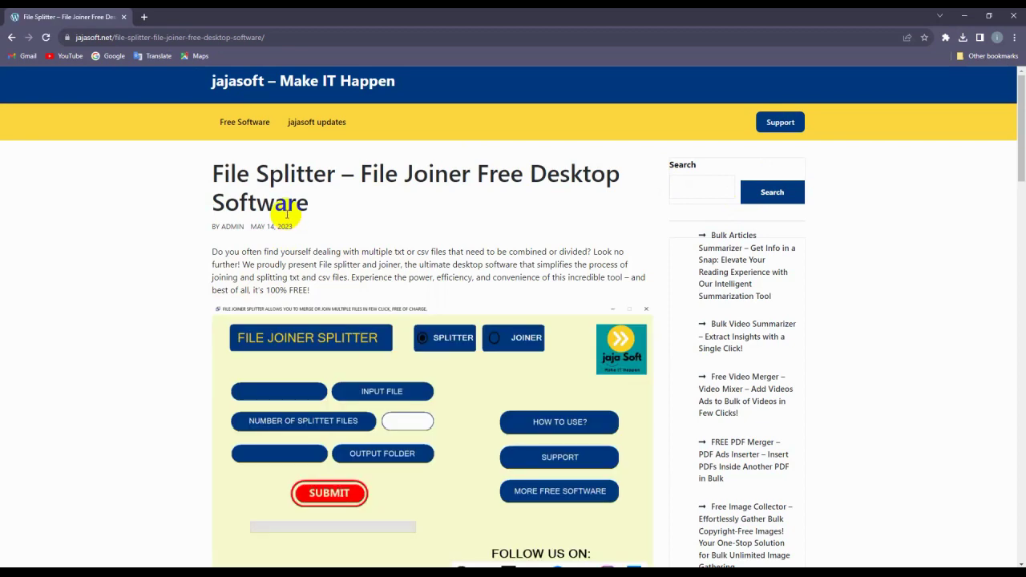
scroll(287, 222, down, 2)
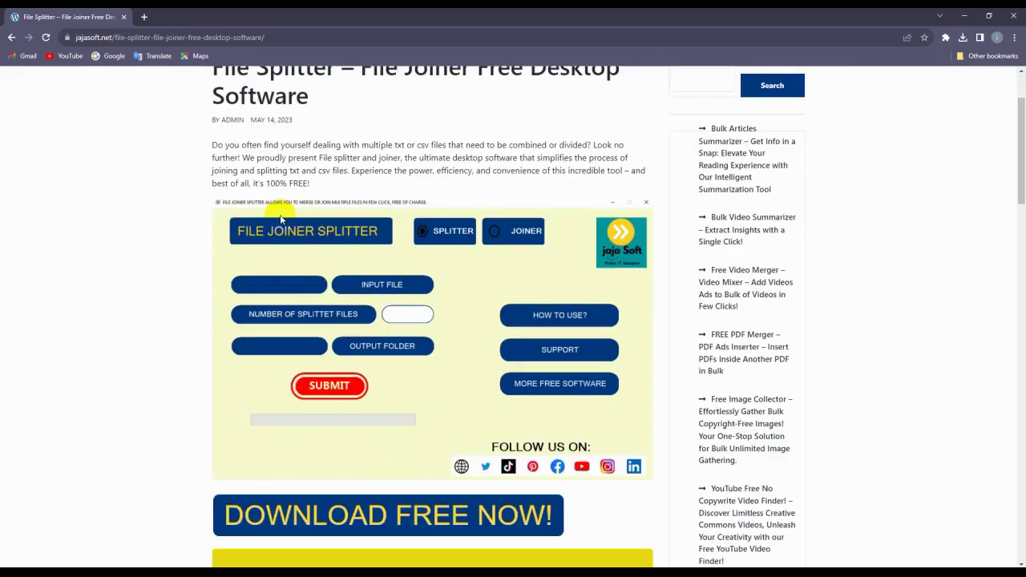
scroll(288, 222, down, 1)
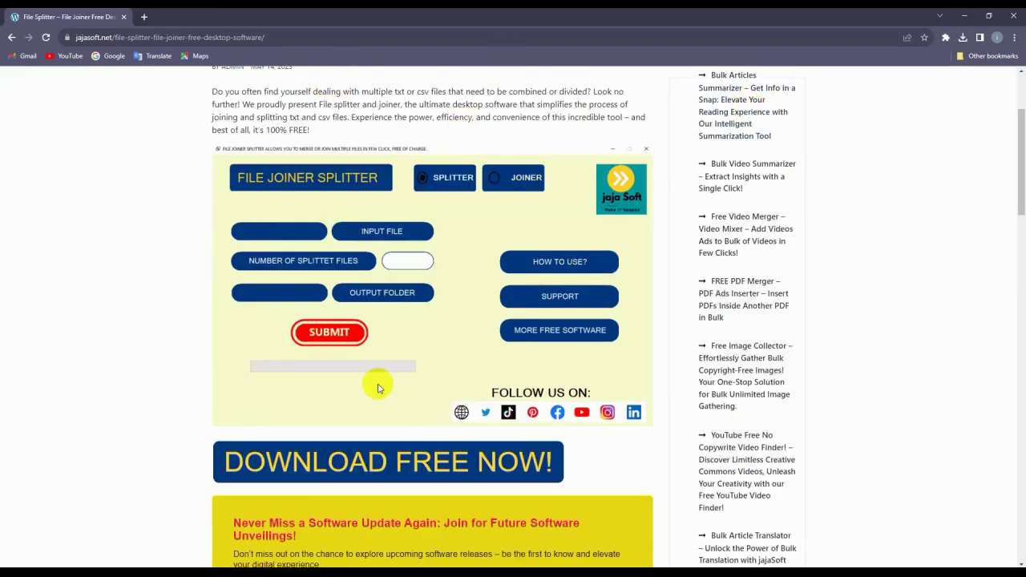
scroll(361, 405, down, 1)
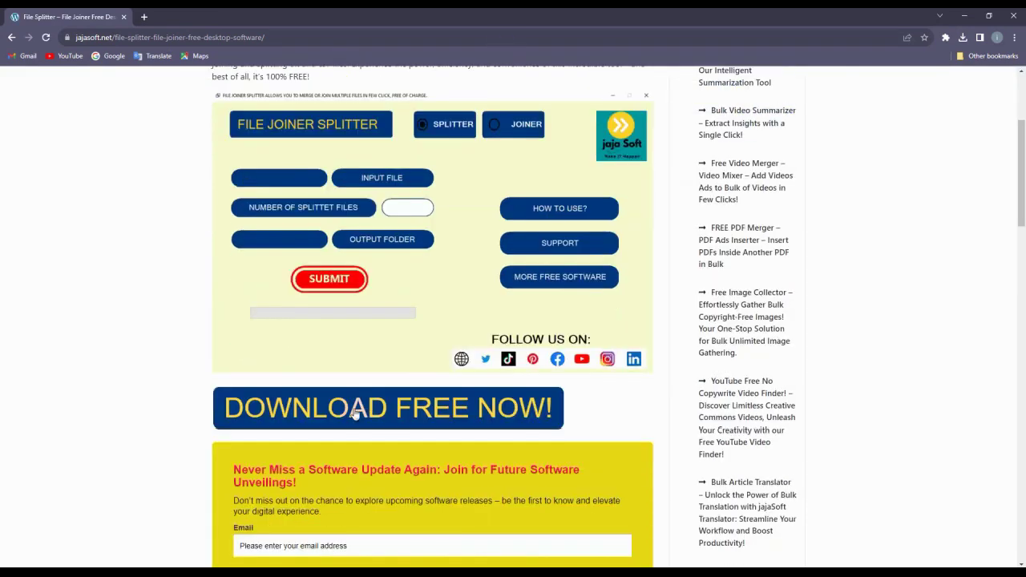
Download File-Joiner-And-Splitter.msi and run it despite the SmartScreen warning
click(395, 416)
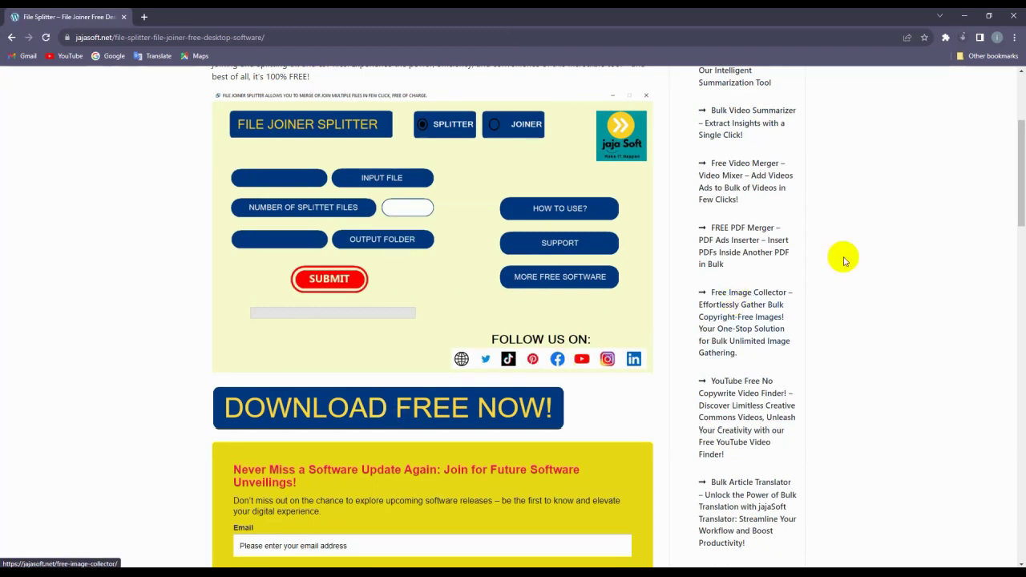
click(962, 38)
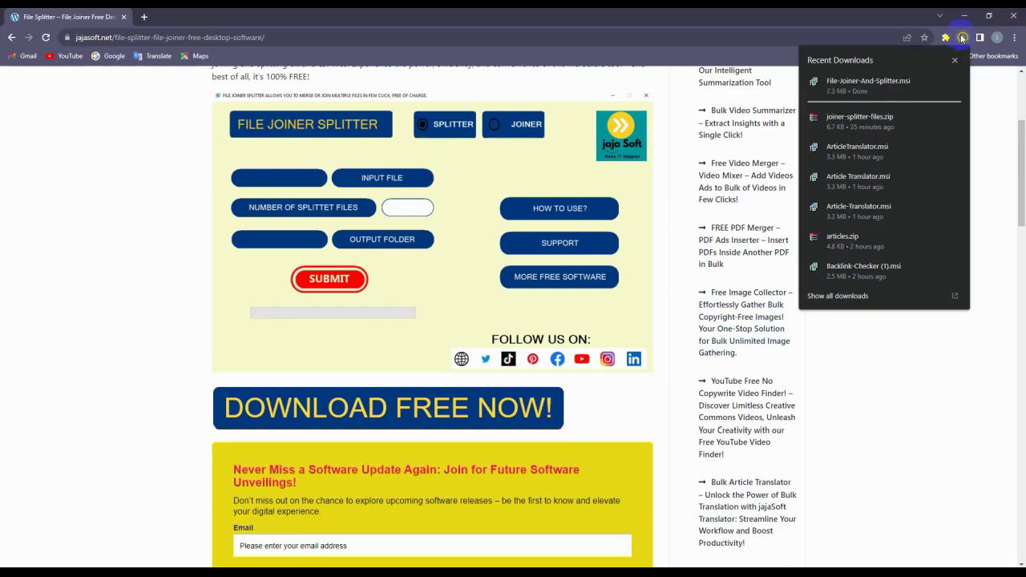
click(864, 88)
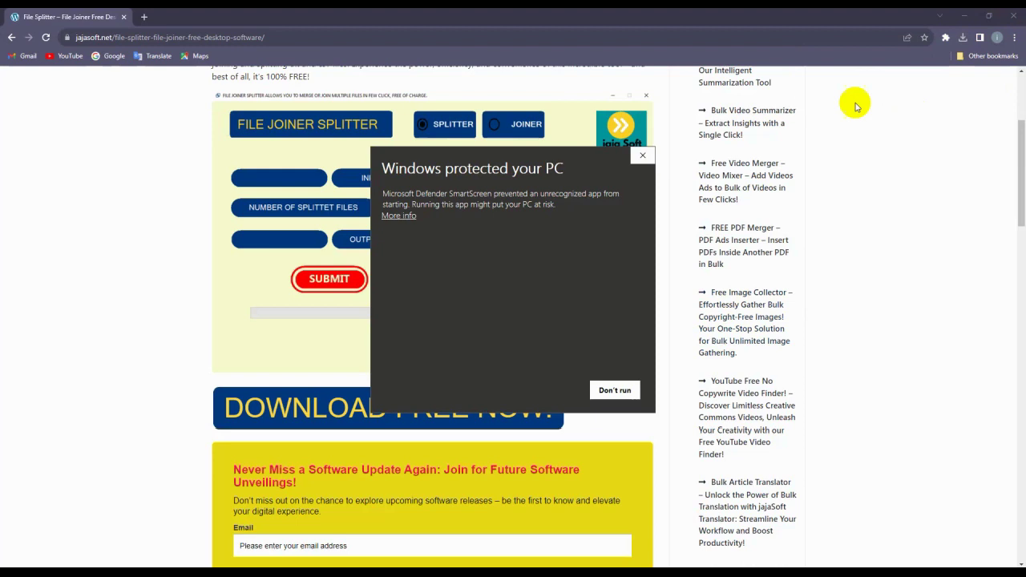
click(401, 217)
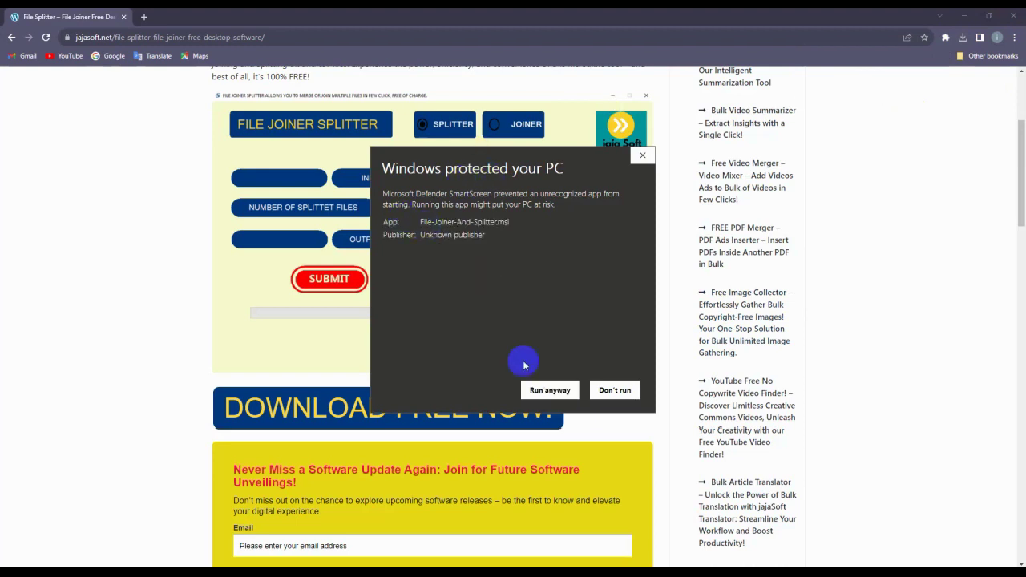
click(545, 389)
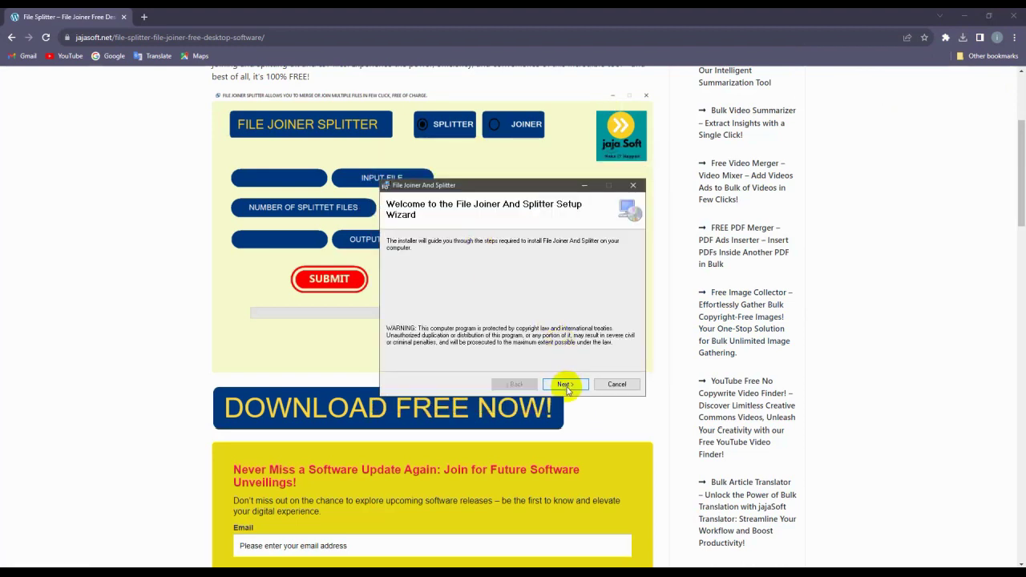
Install File Joiner And Splitter with the default folder until setup completes
click(565, 385)
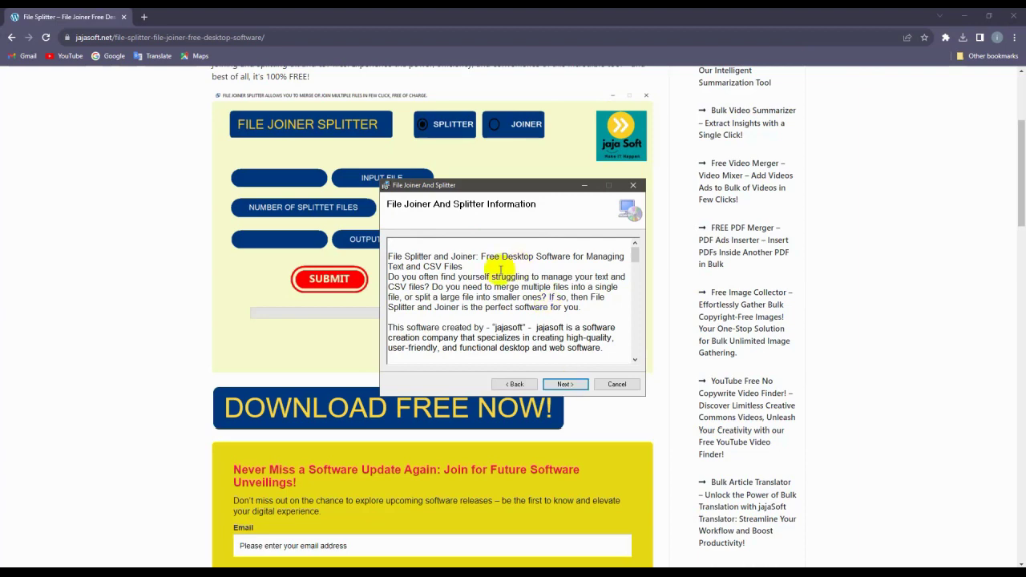
scroll(496, 275, down, 4)
scroll(496, 275, down, 10)
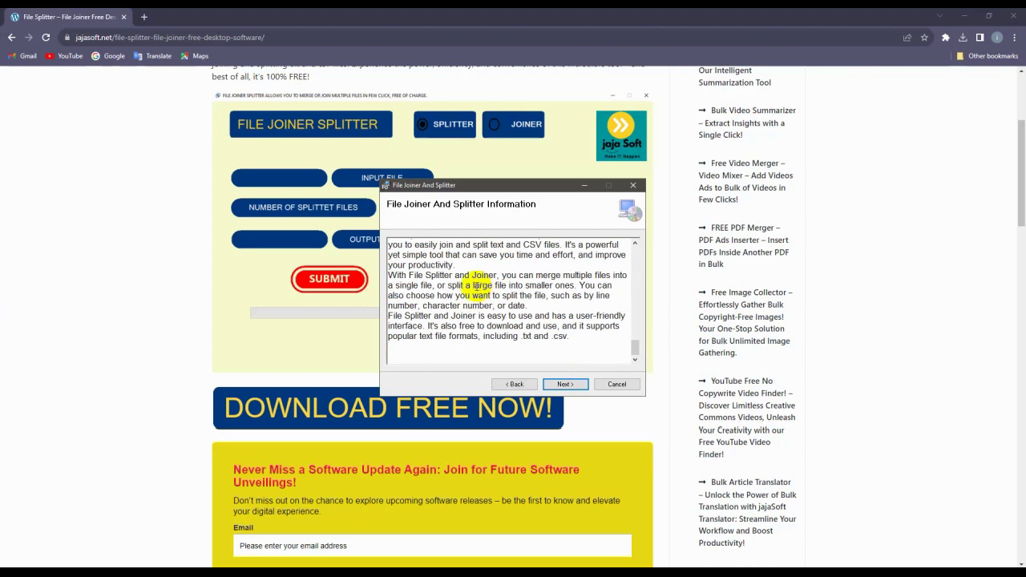
click(563, 385)
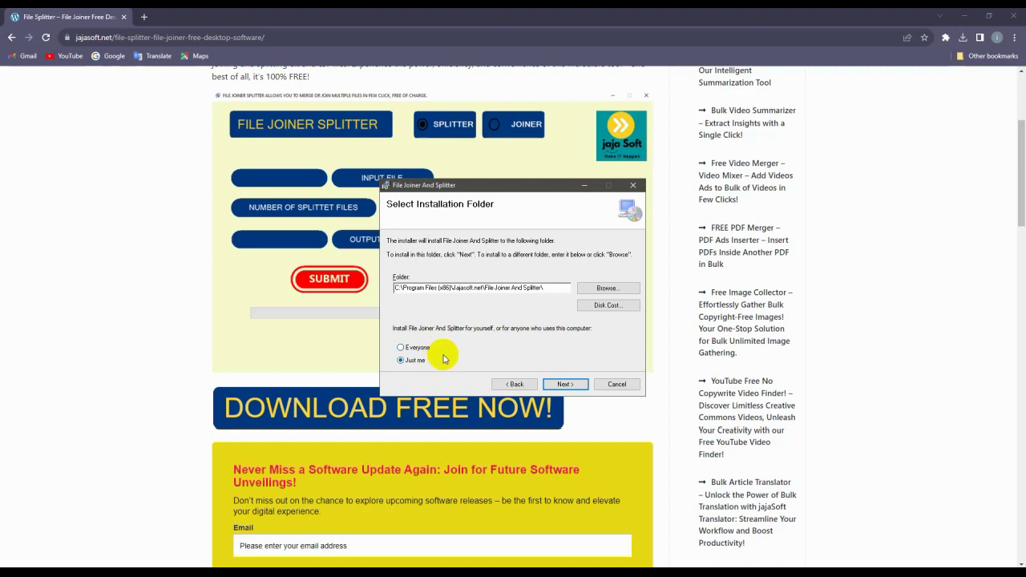
click(574, 388)
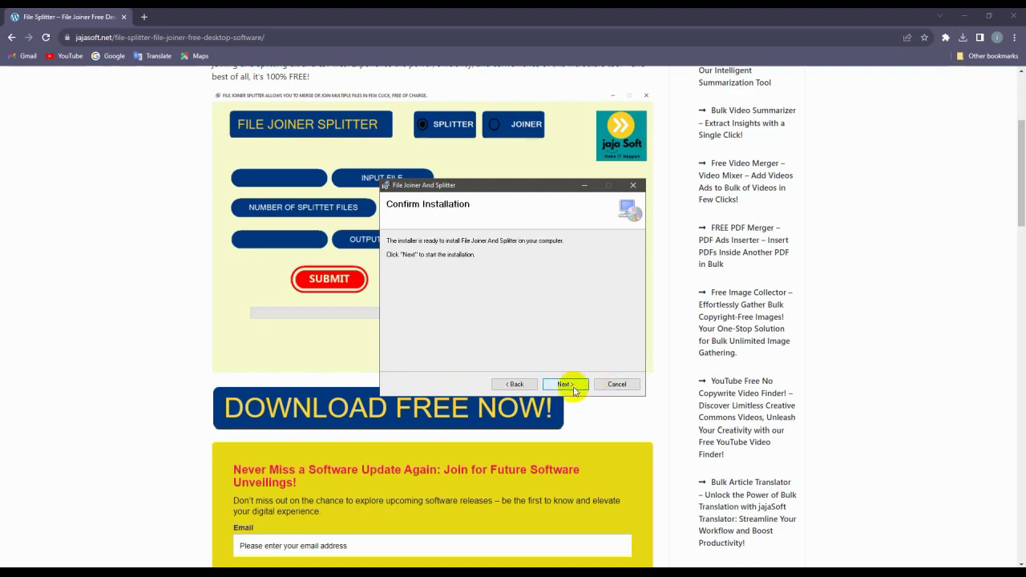
click(556, 386)
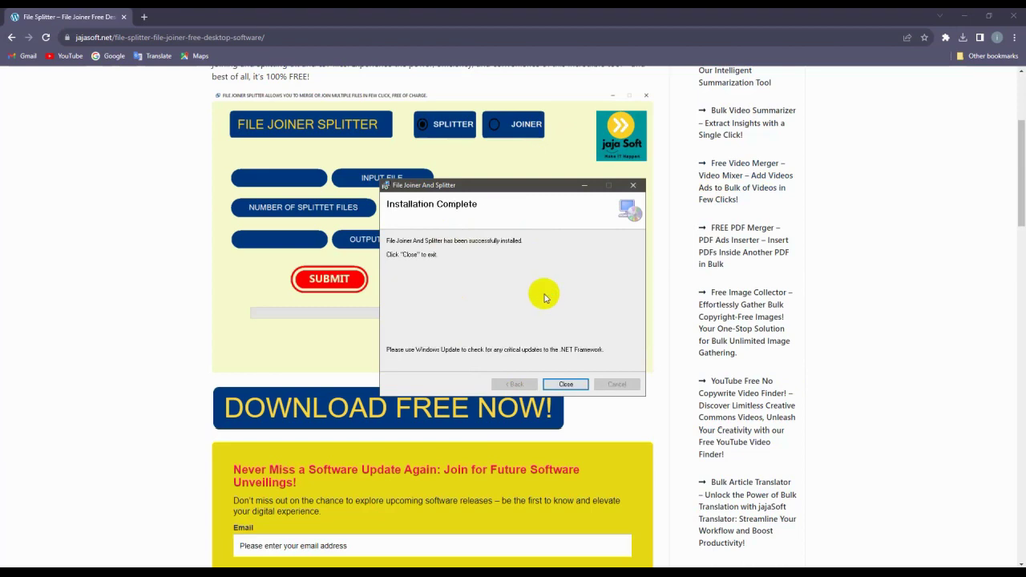
click(563, 385)
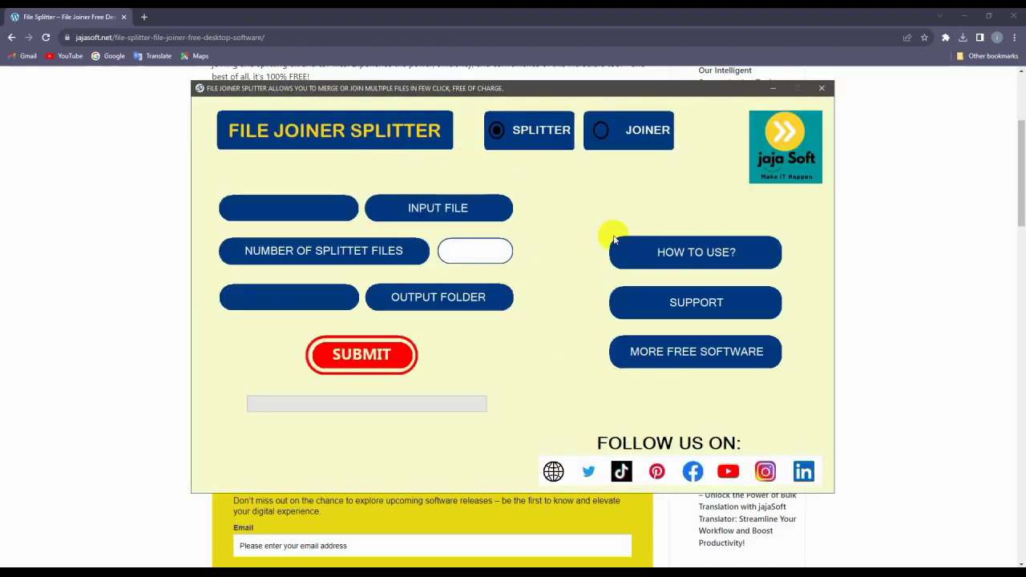
click(773, 88)
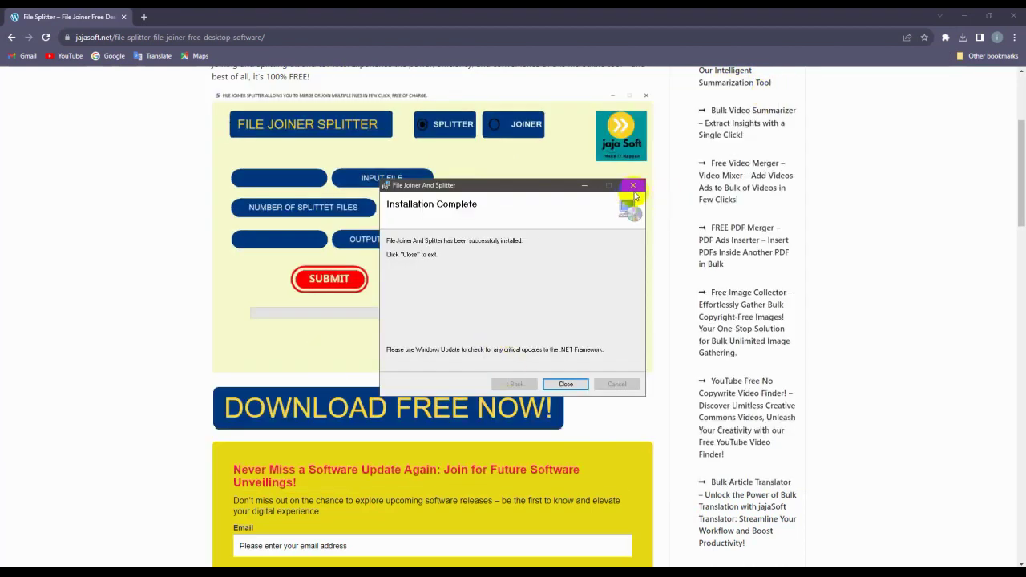
Close the installer, launch File Joiner Splitter, try JOINER mode, then return to SPLITTER
click(566, 385)
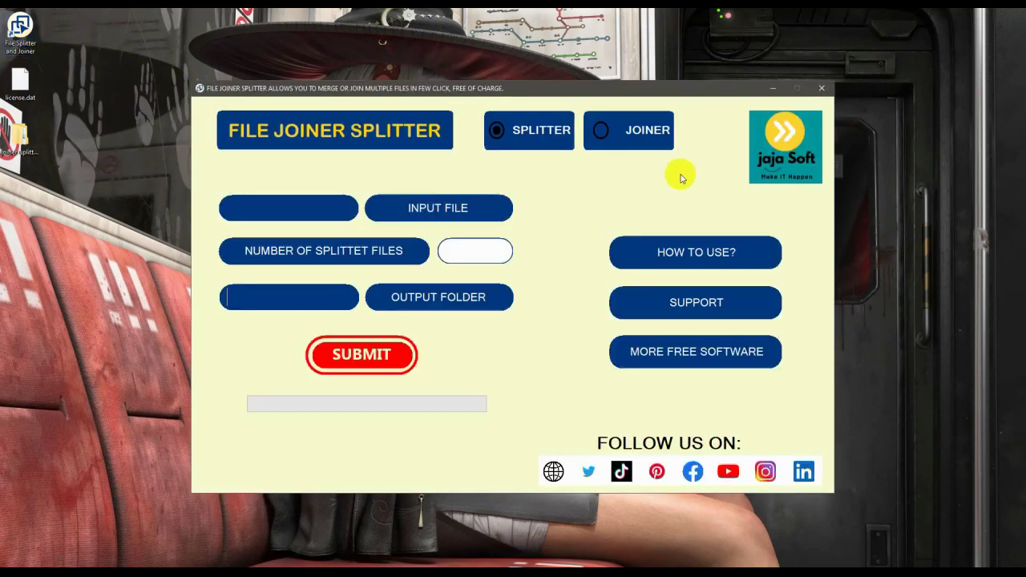
click(453, 559)
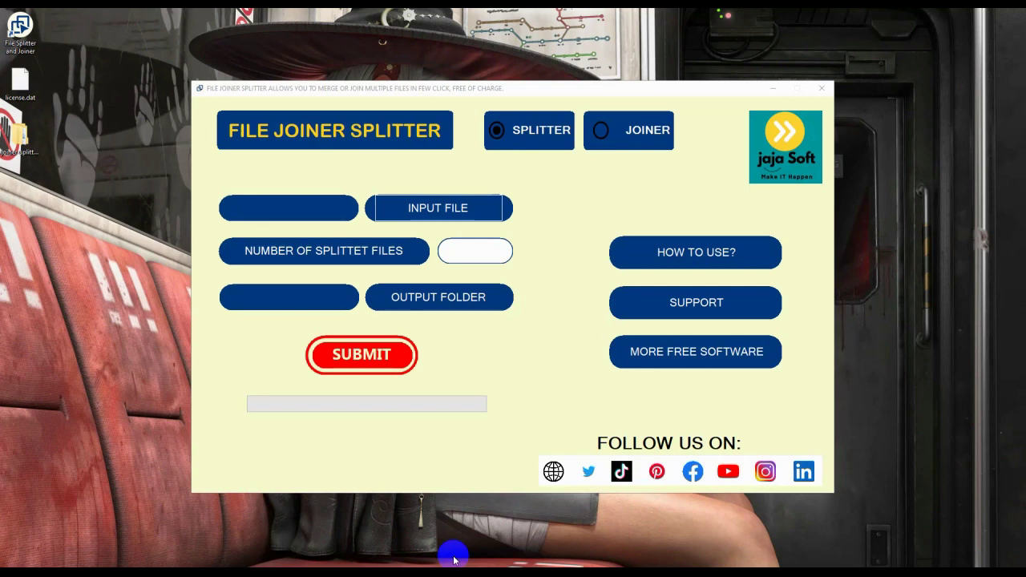
click(500, 130)
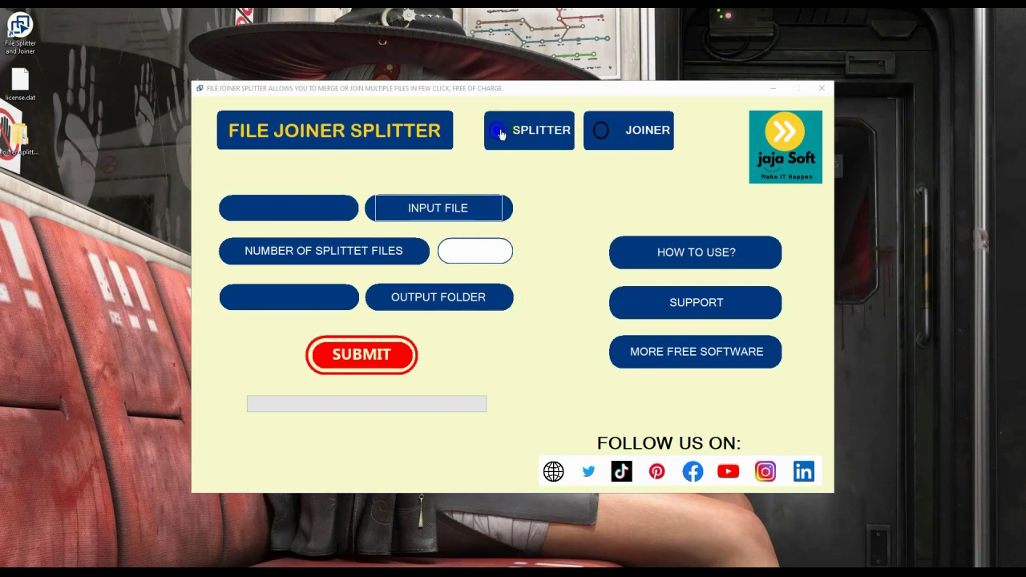
click(502, 135)
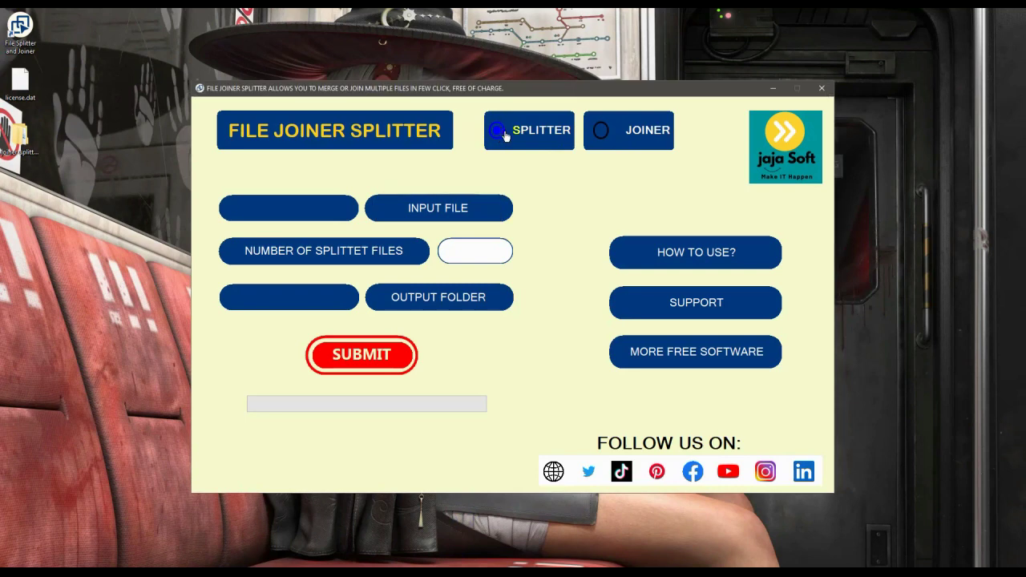
click(600, 134)
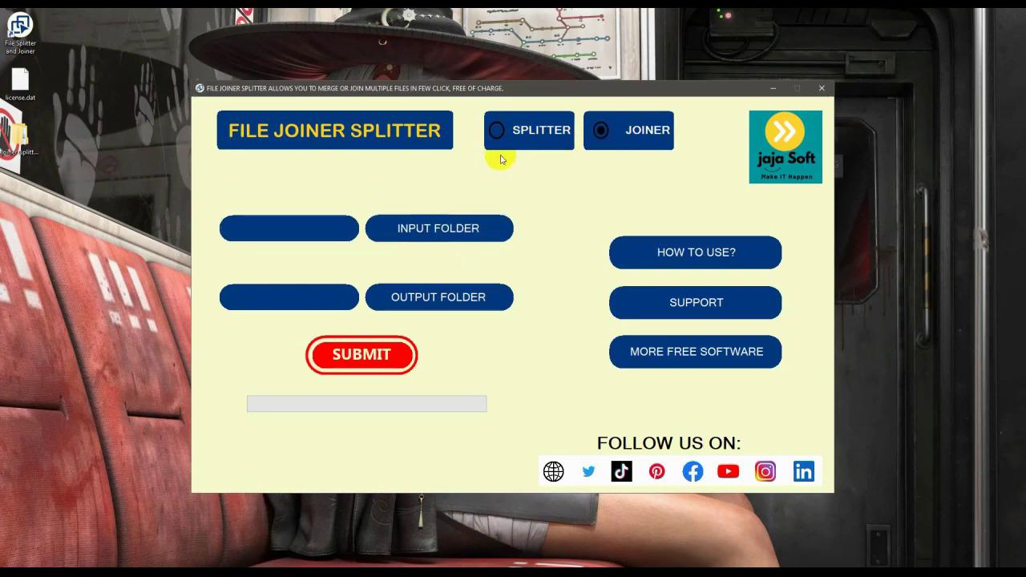
click(556, 160)
click(497, 130)
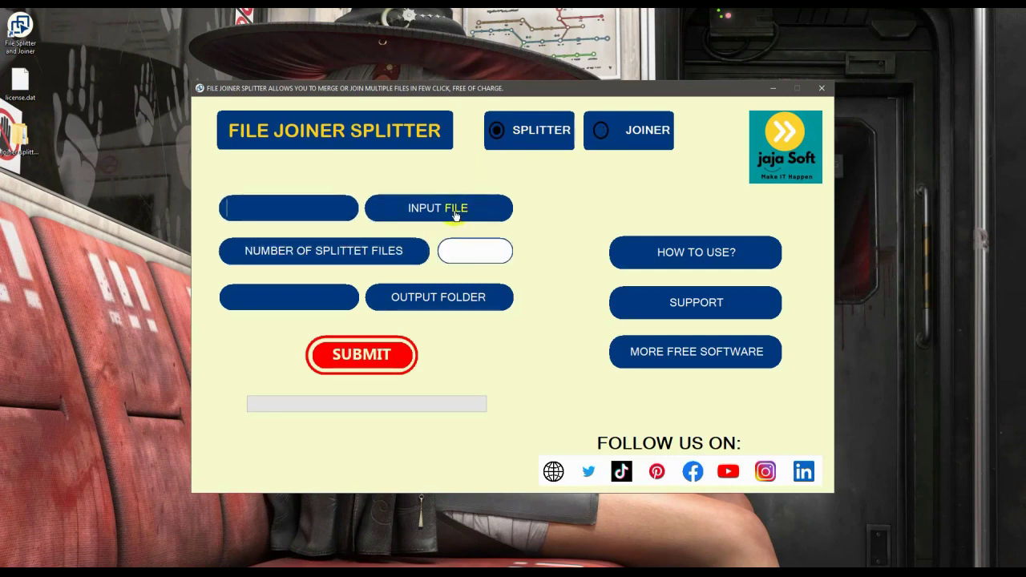
Browse the joiner-splitter-files subfolders into the articles folder, then minimise Explorer
double_click(19, 137)
click(231, 142)
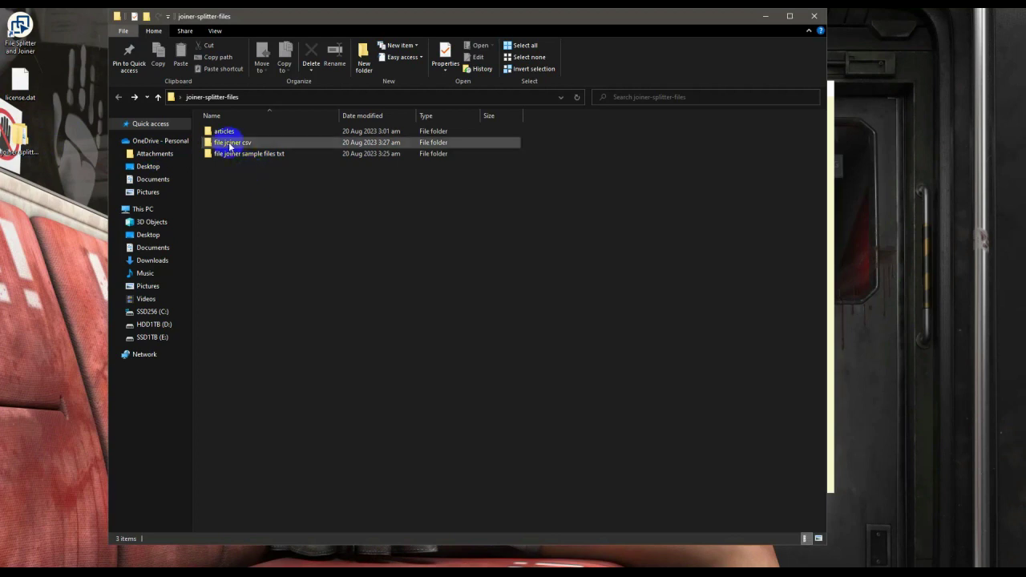
double_click(231, 154)
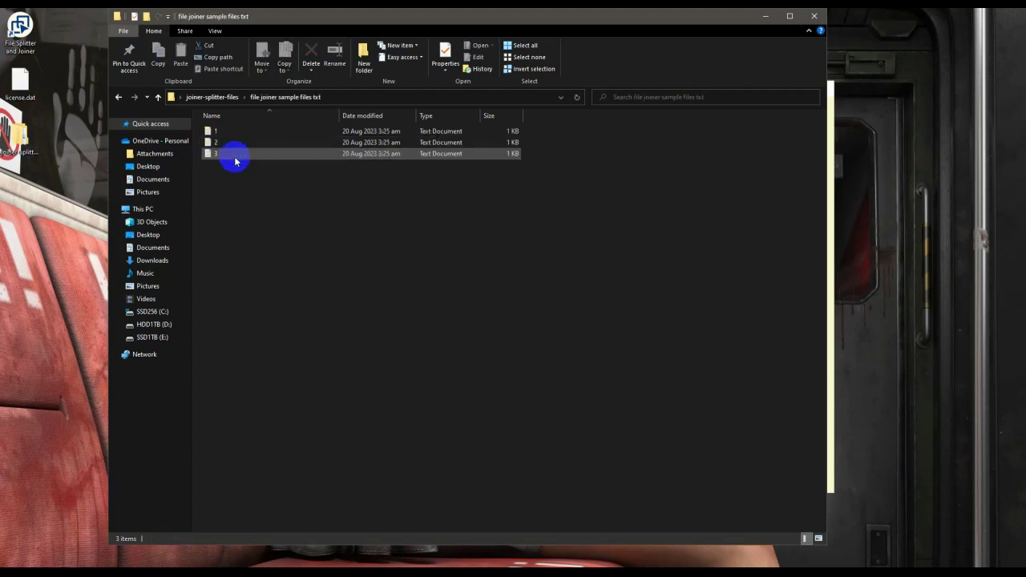
key(alt+Left)
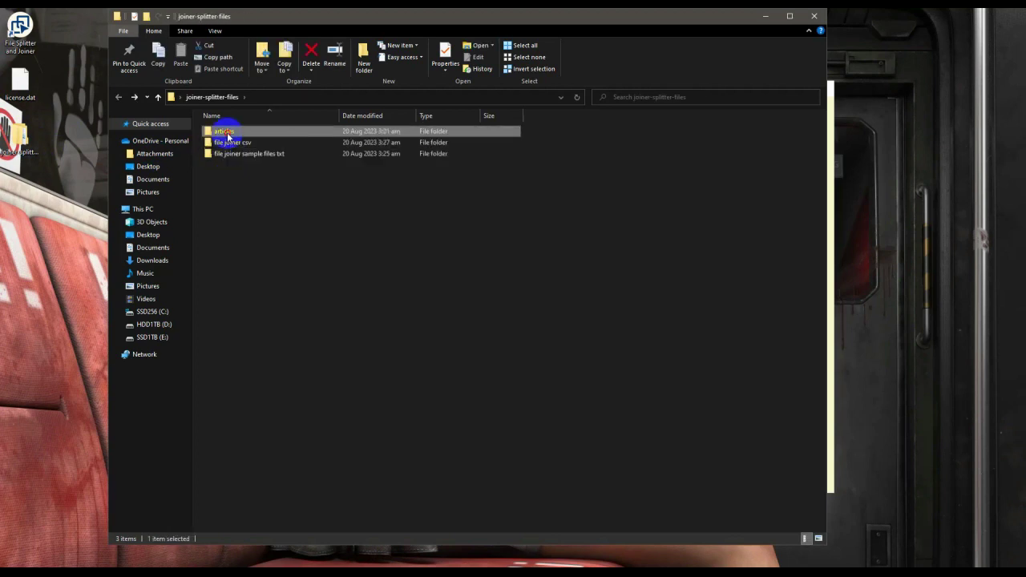
double_click(227, 132)
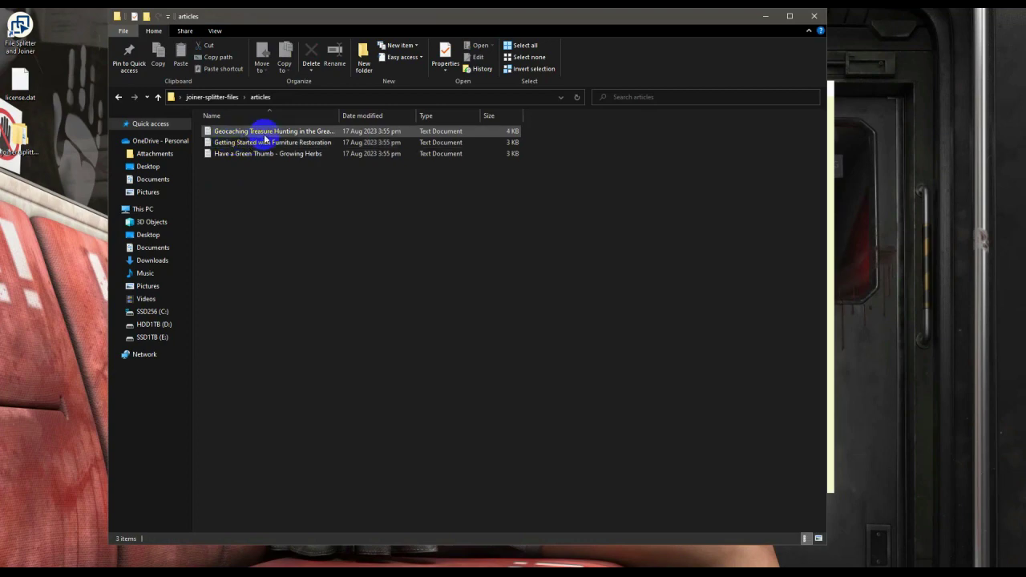
click(764, 16)
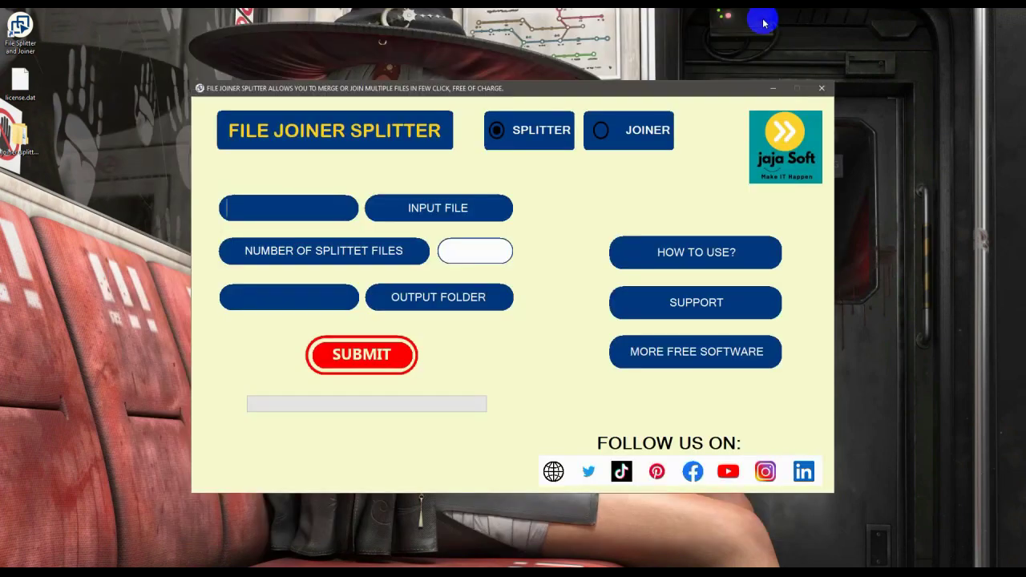
Load the Geocaching article as the input file and set 2 split files
click(441, 211)
click(602, 367)
click(305, 176)
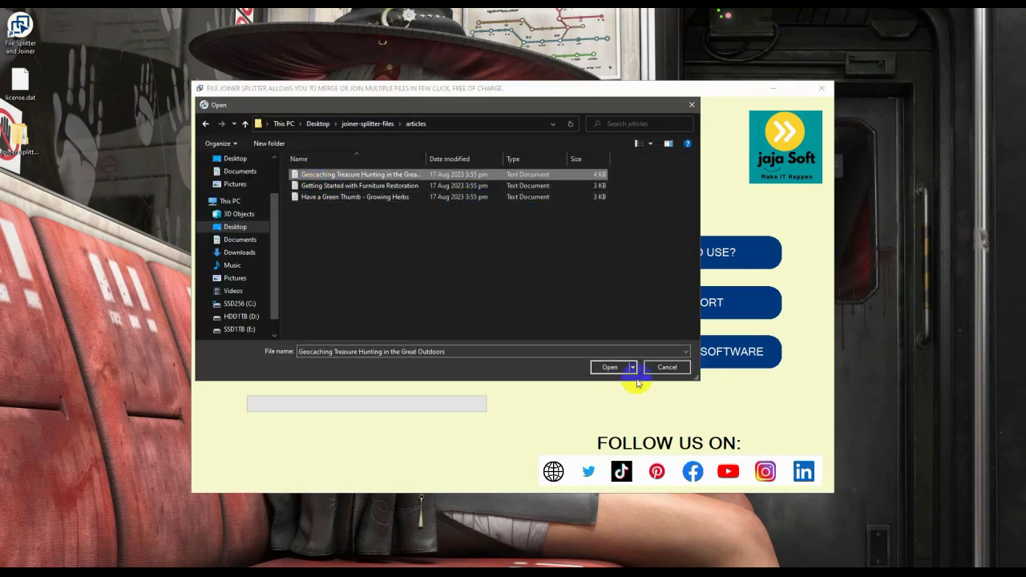
click(611, 368)
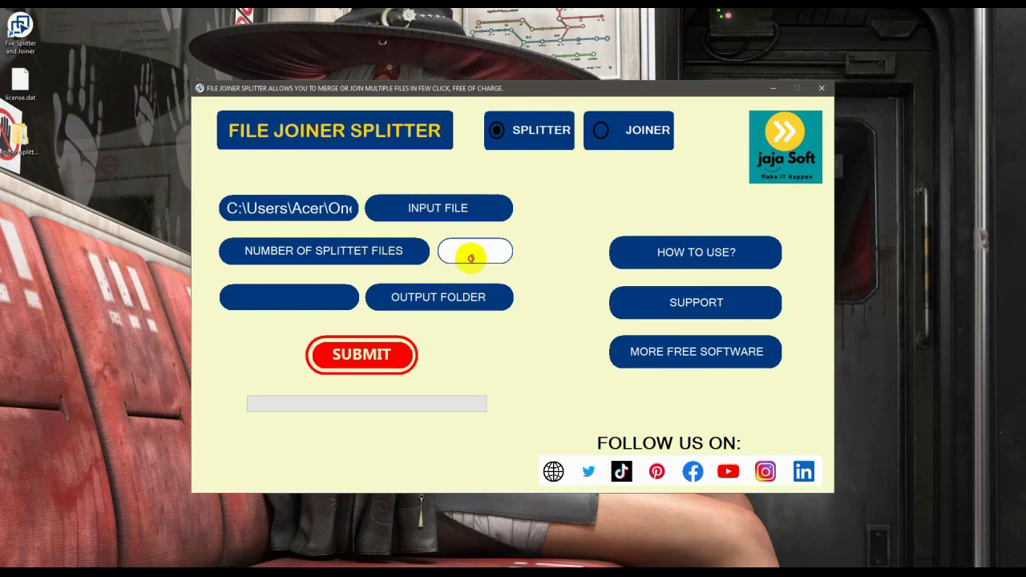
click(472, 255)
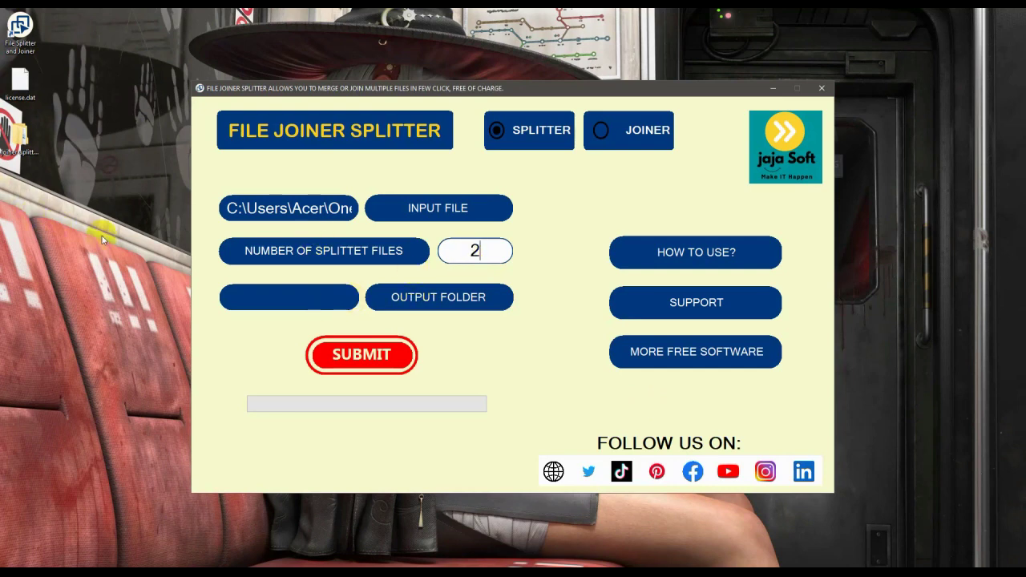
Create a new desktop folder named 'Output Splitter'
right_click(54, 190)
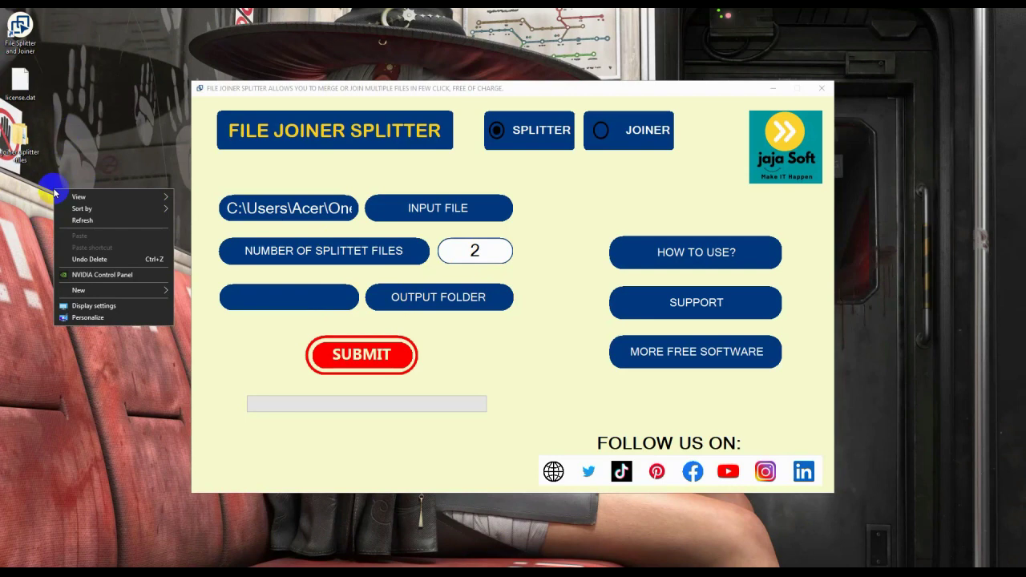
mouse_move(96, 290)
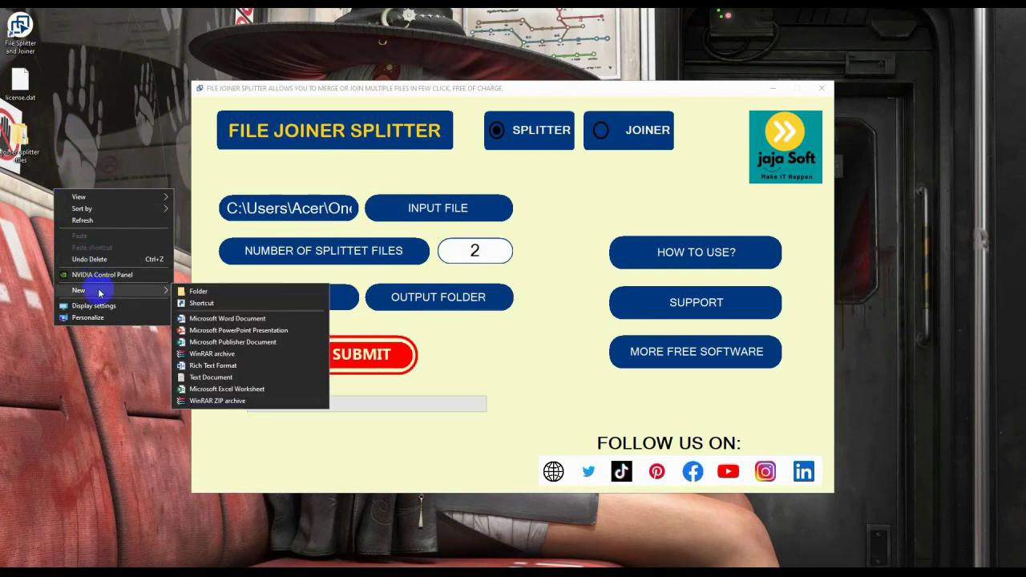
click(199, 291)
text(Outp)
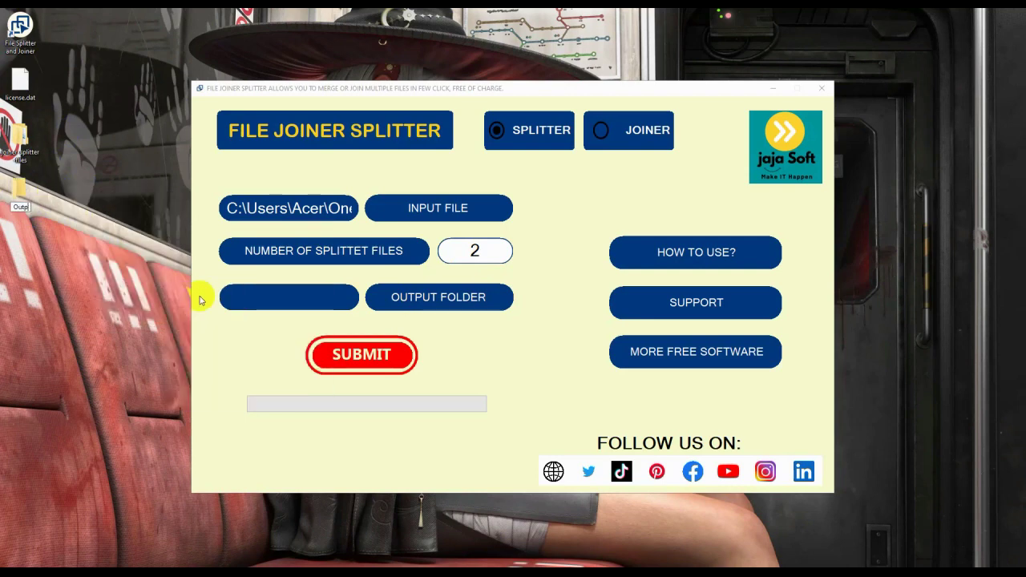
text(ut Splitter)
key(Return)
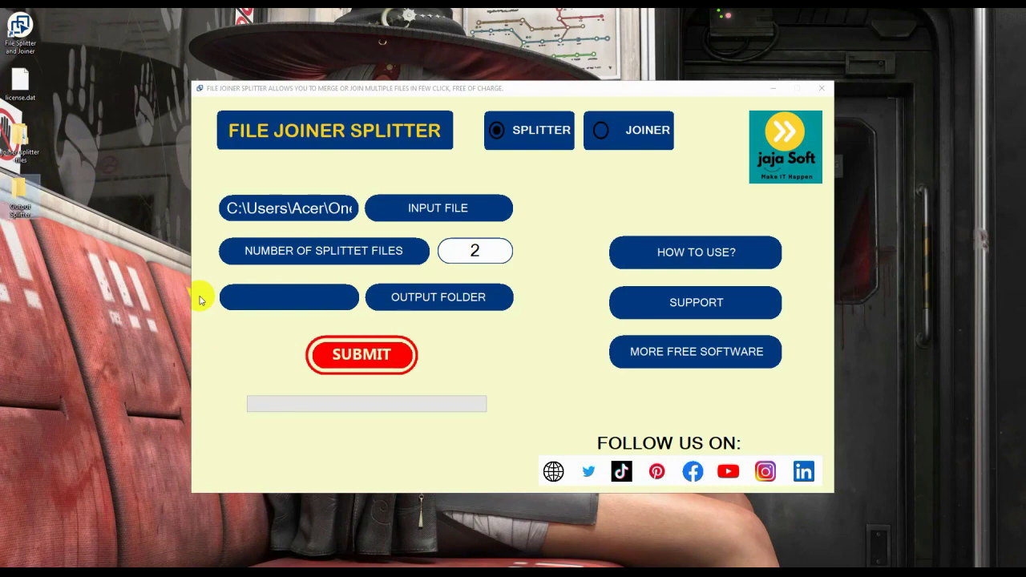
Set the output folder to Desktop > Output Splitter and submit the split
click(421, 307)
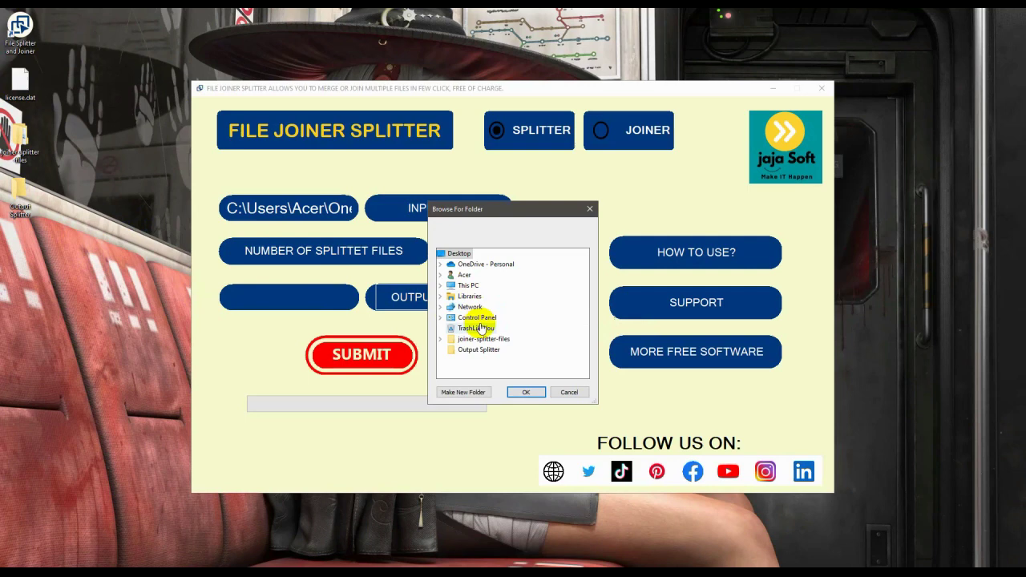
double_click(469, 286)
double_click(480, 286)
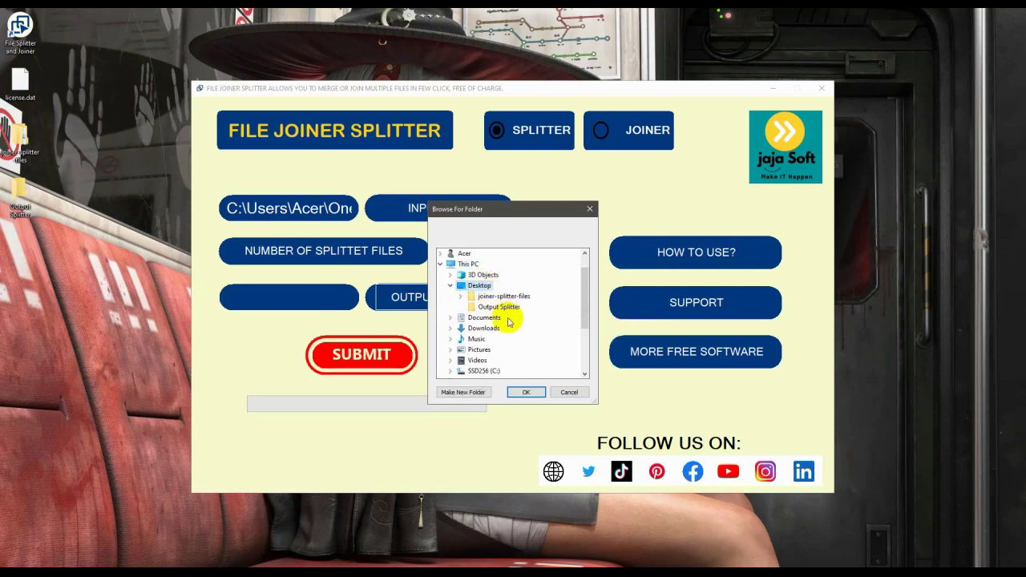
click(502, 307)
click(522, 392)
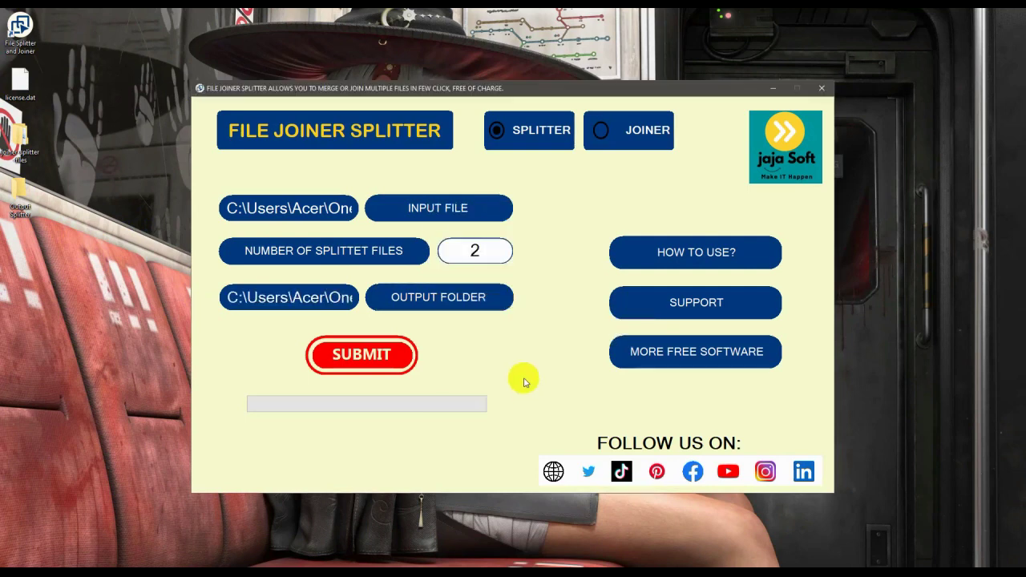
click(405, 359)
click(367, 358)
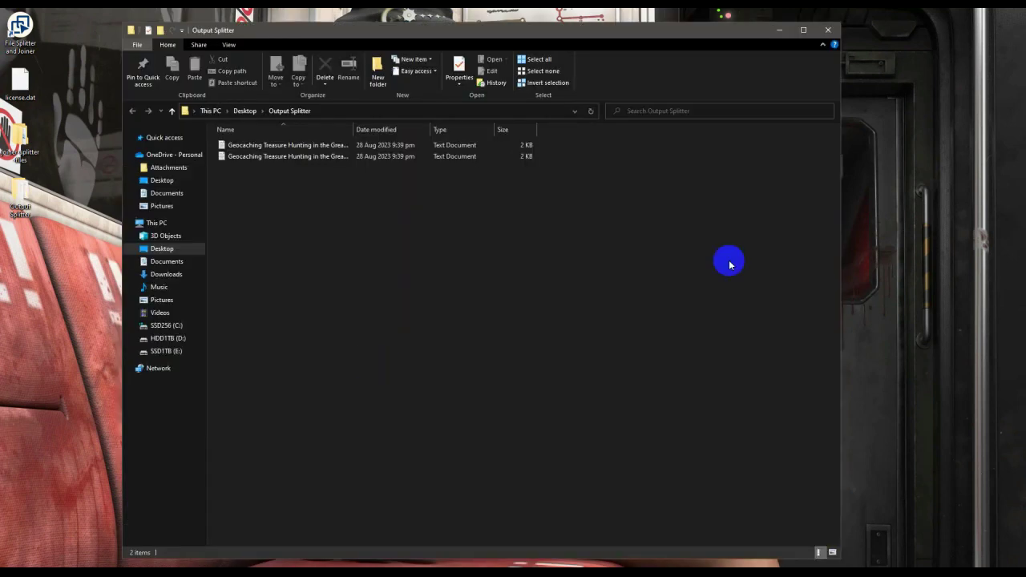
Open and scroll through the first and second split parts in Notepad, closing each
double_click(278, 146)
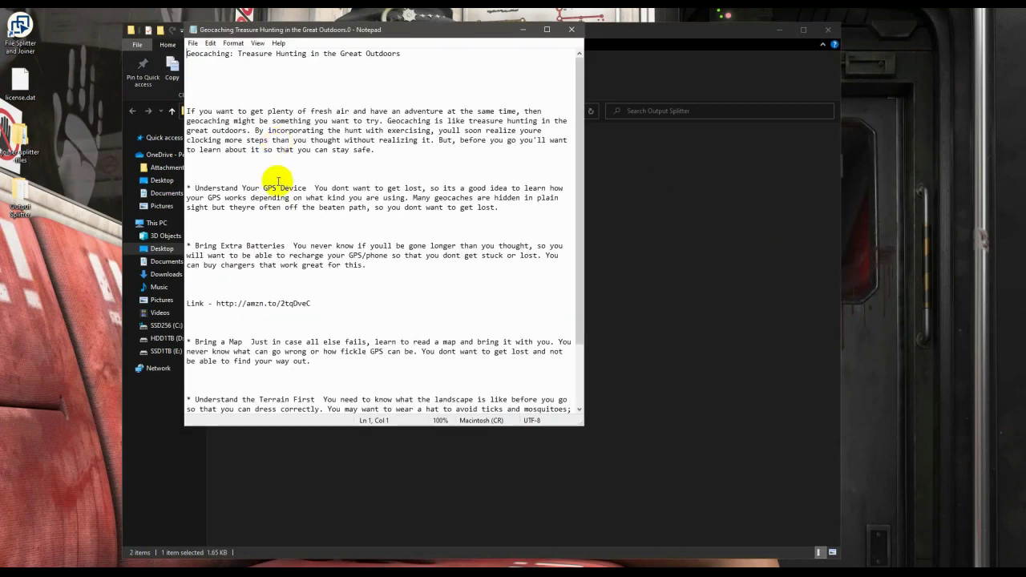
scroll(295, 274, down, 3)
scroll(295, 274, up, 3)
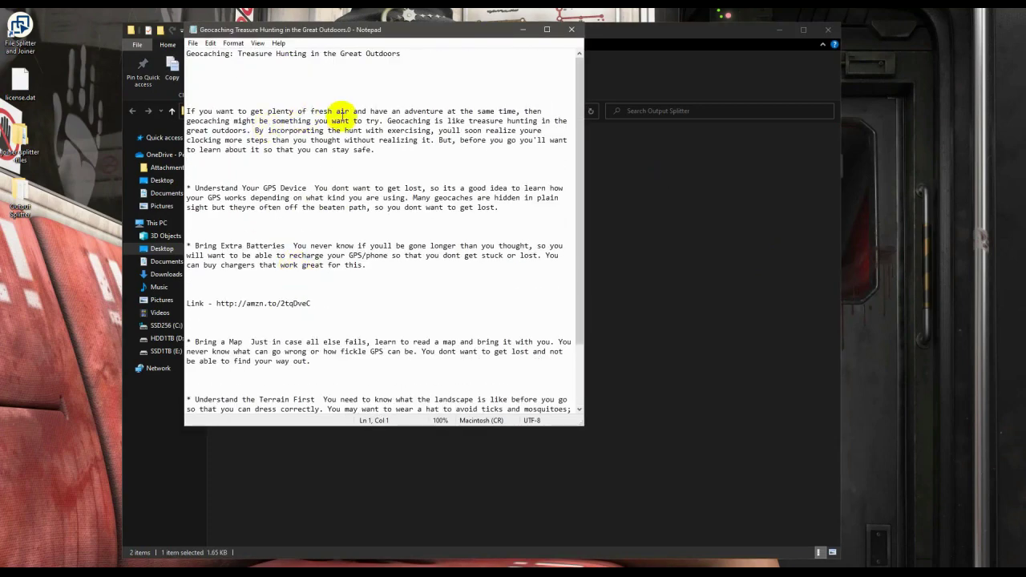
click(570, 30)
double_click(337, 157)
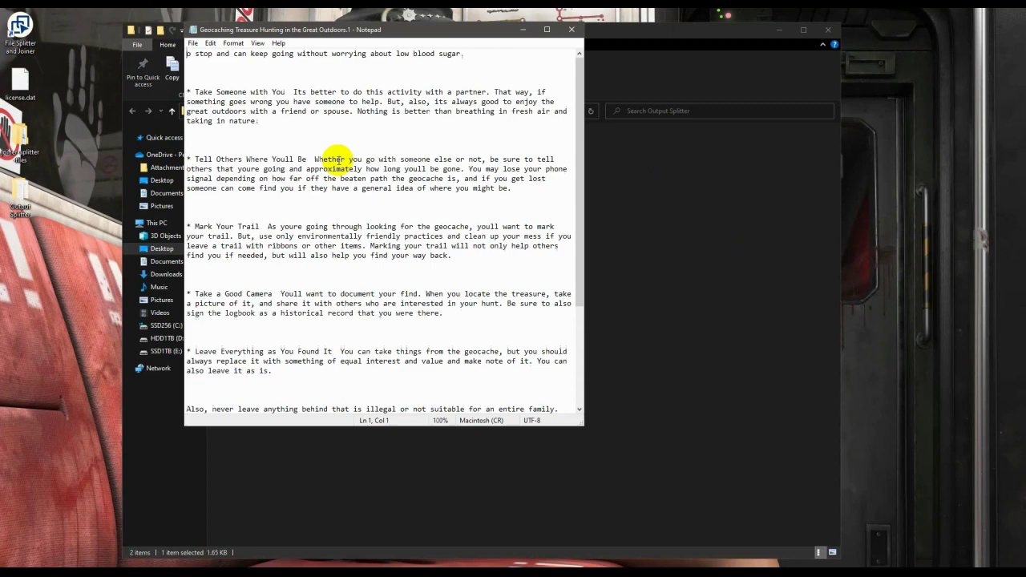
scroll(230, 225, down, 8)
scroll(230, 225, up, 4)
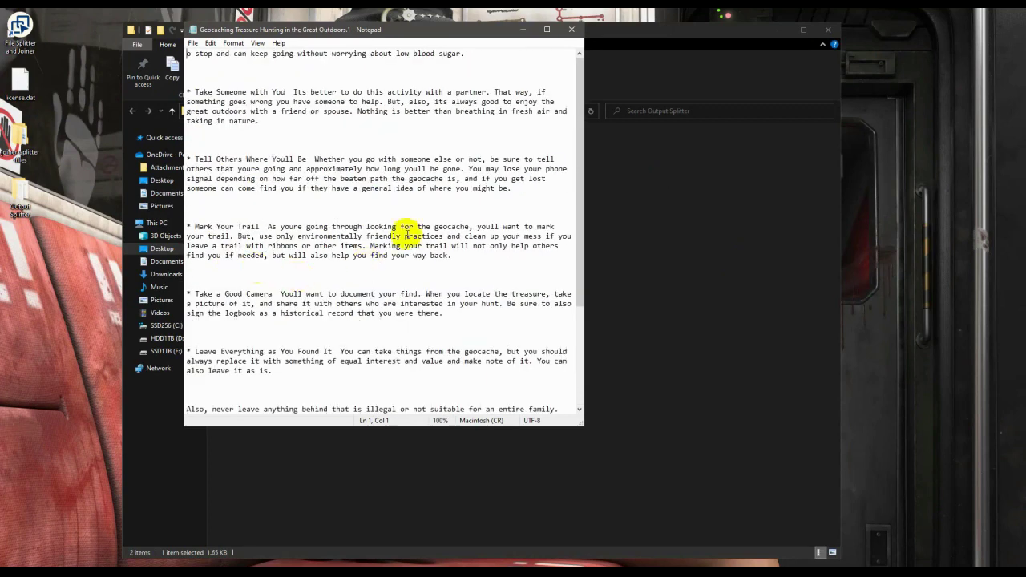
click(570, 30)
Reopen both split parts for another look, then close Notepad and clear the selection
double_click(285, 145)
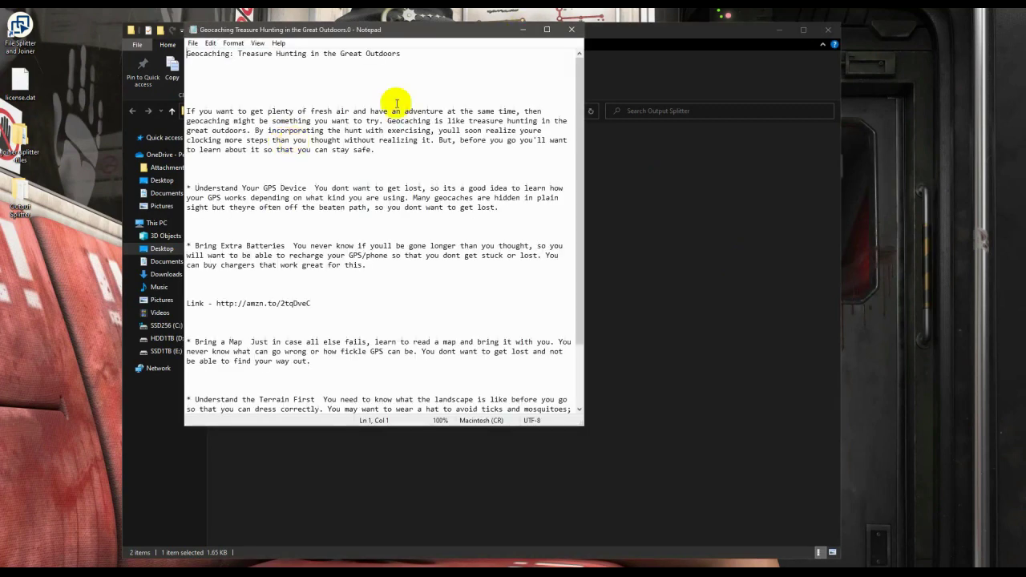
scroll(369, 277, down, 3)
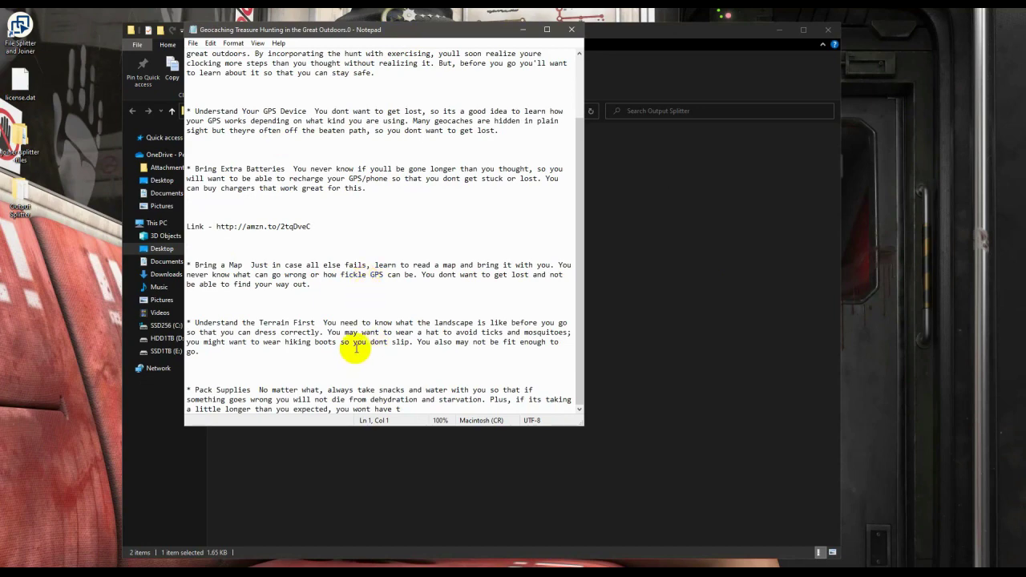
scroll(345, 328, up, 3)
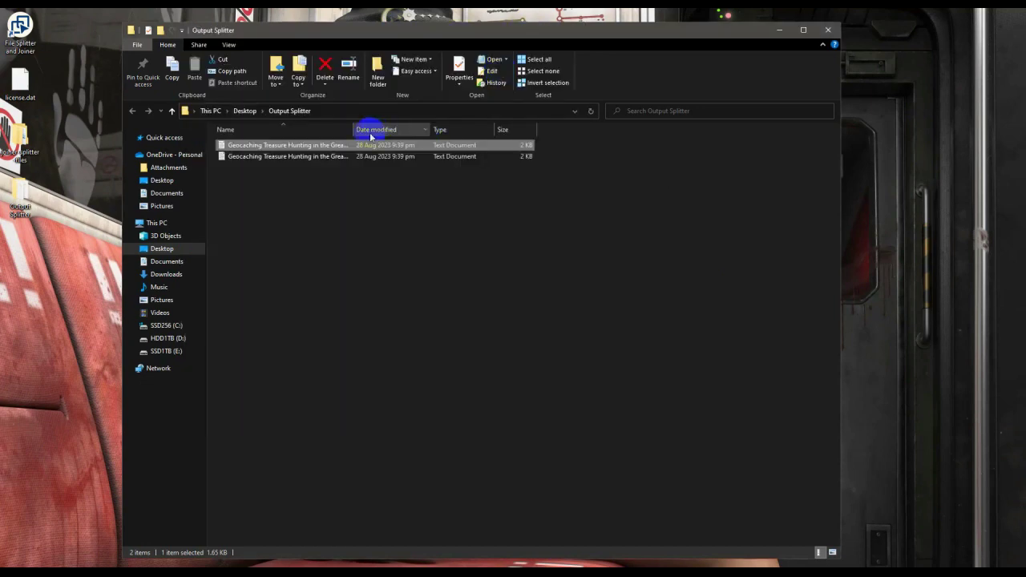
double_click(356, 157)
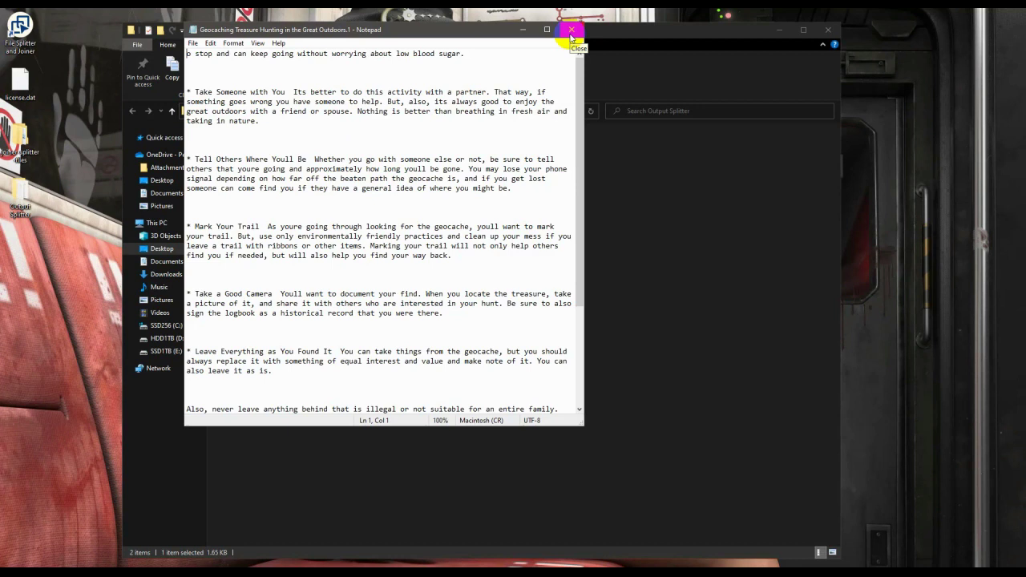
click(571, 30)
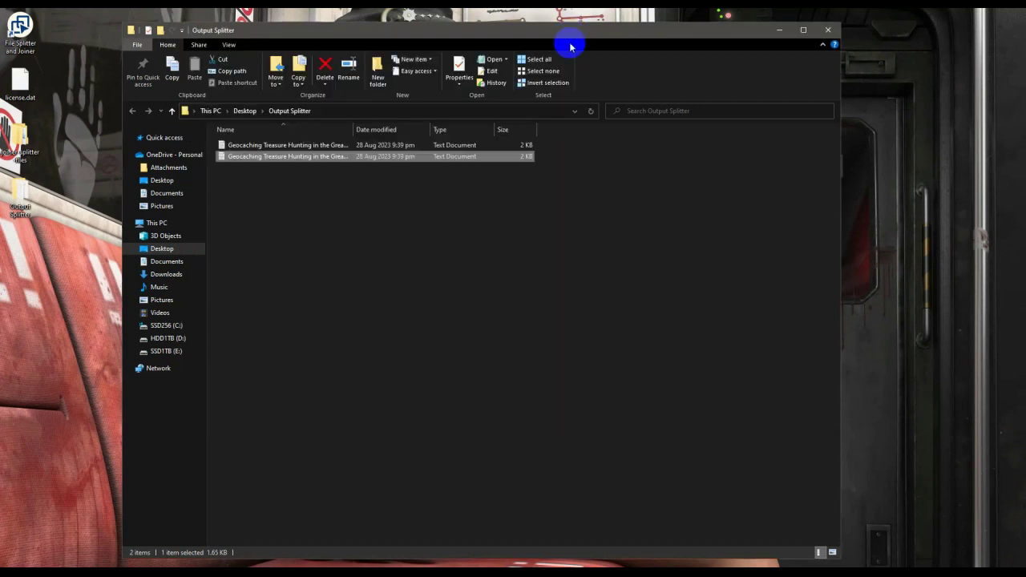
click(493, 191)
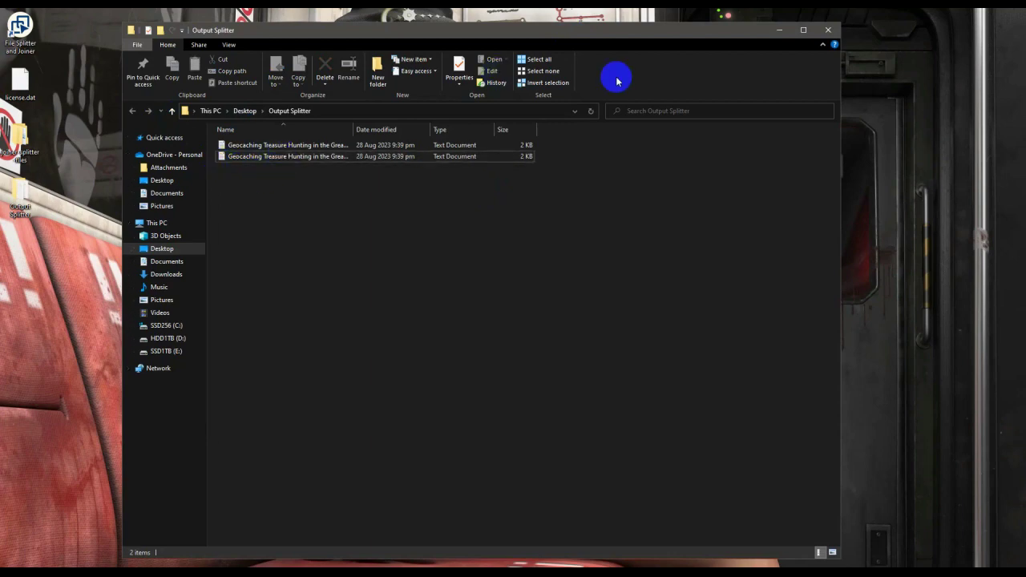
Close the Output Splitter window and switch File Joiner Splitter to Joiner mode
click(827, 32)
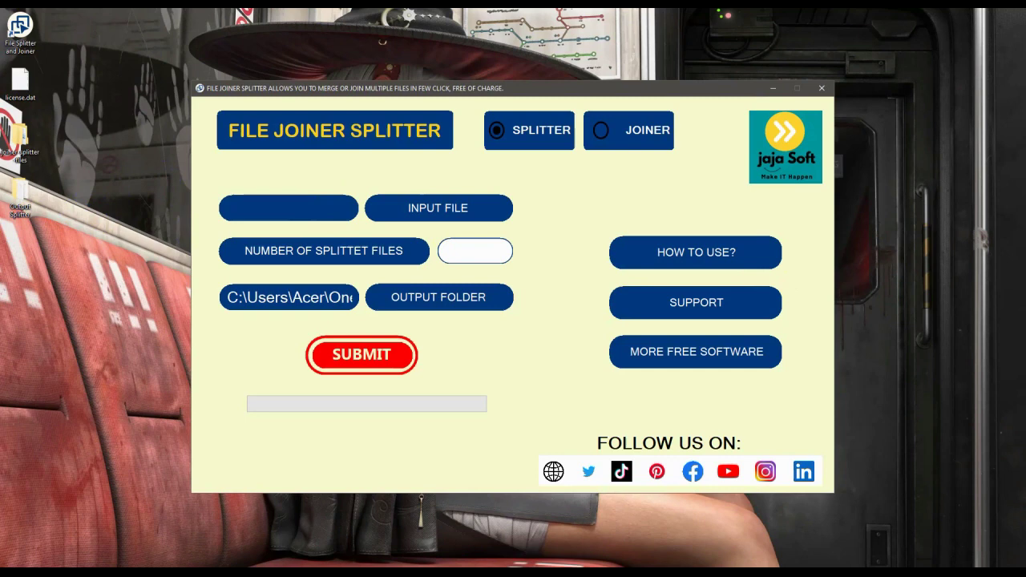
click(599, 133)
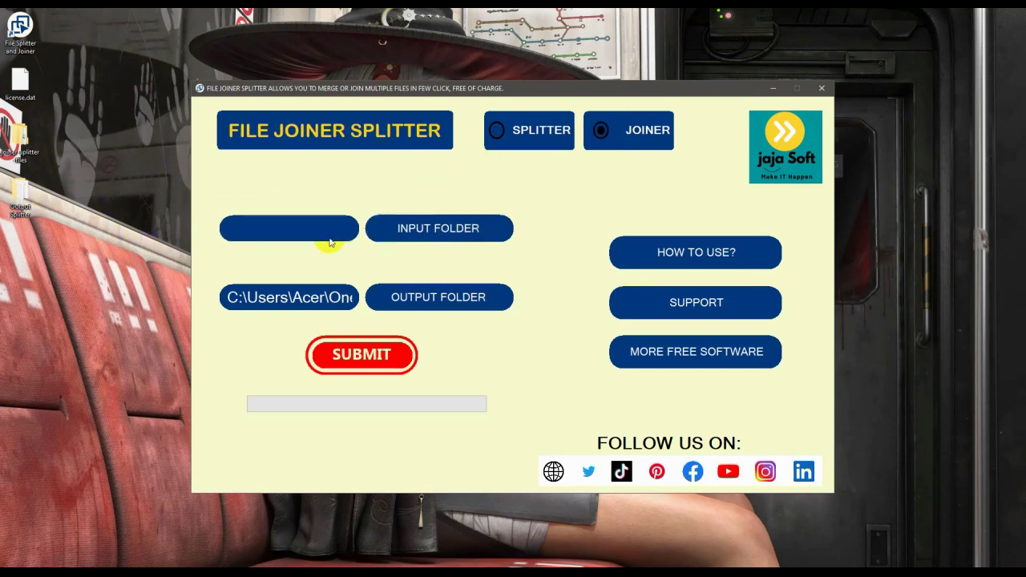
click(28, 207)
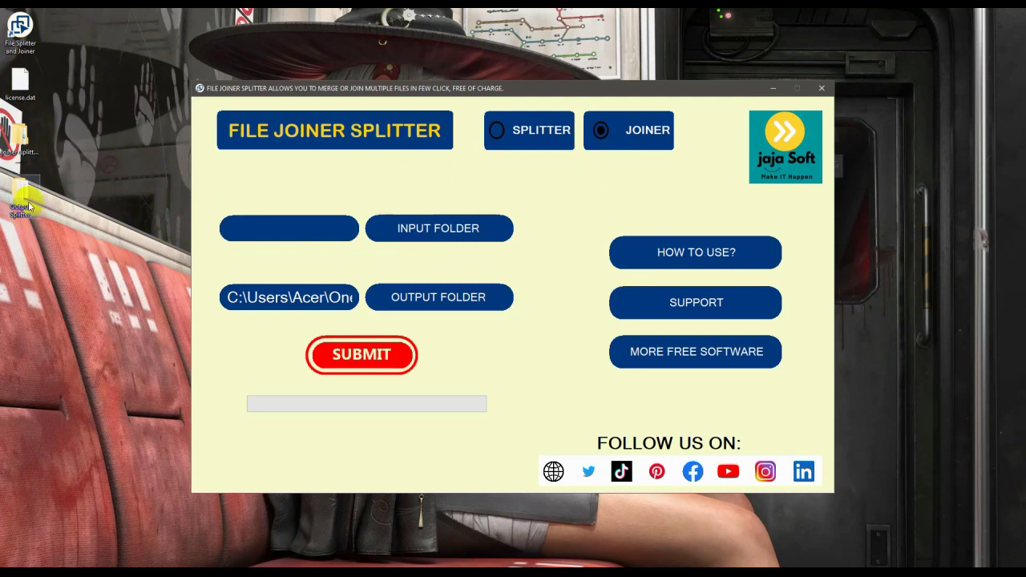
Create a new desktop folder named 'Output Joiner'
right_click(29, 249)
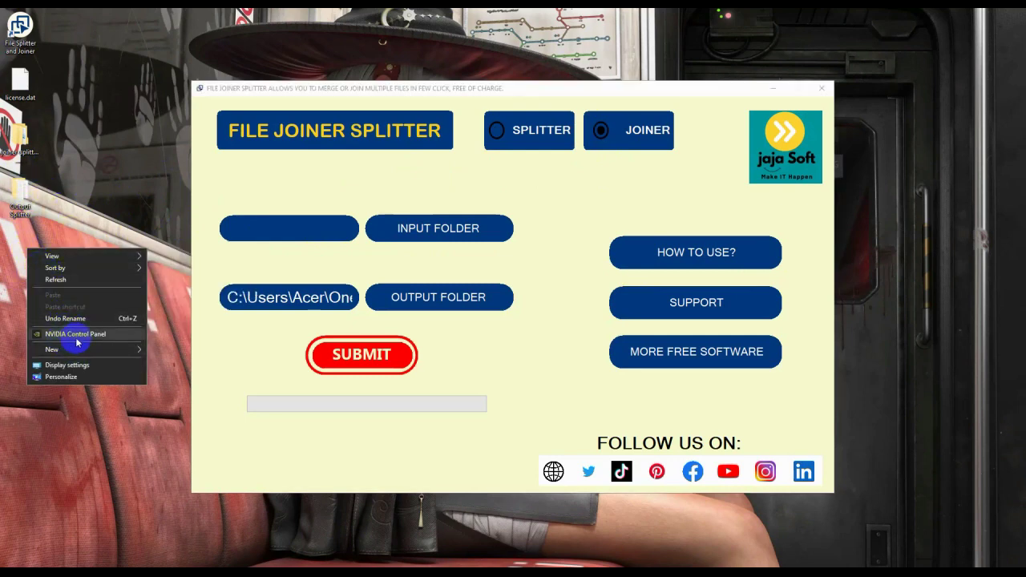
mouse_move(78, 349)
click(165, 348)
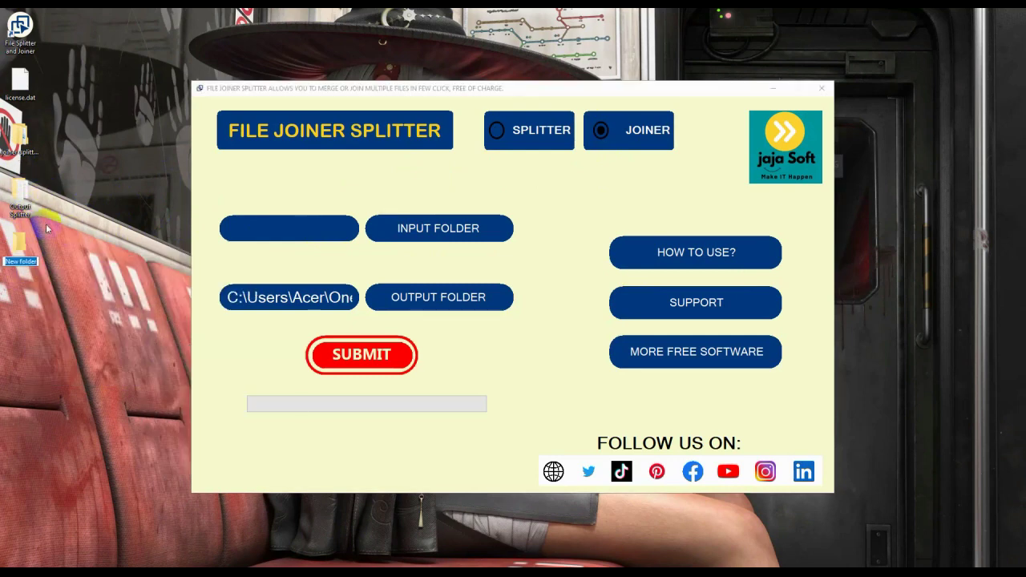
text(OUt)
key(BackSpace)
key(BackSpace)
text(utput Joiner)
key(Return)
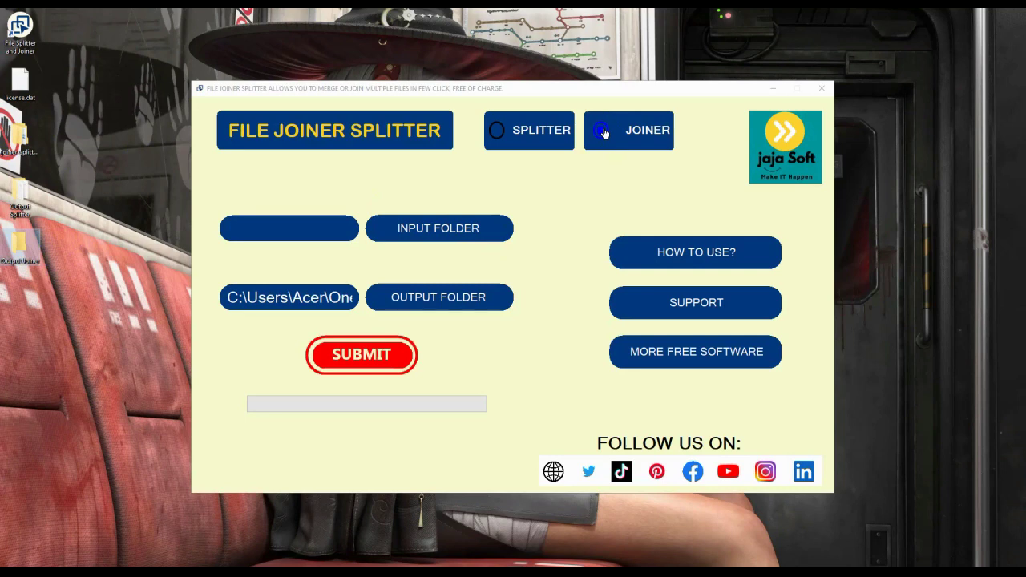
Set the input folder to Desktop > joiner-splitter-files > file joiner sample files txt
click(441, 232)
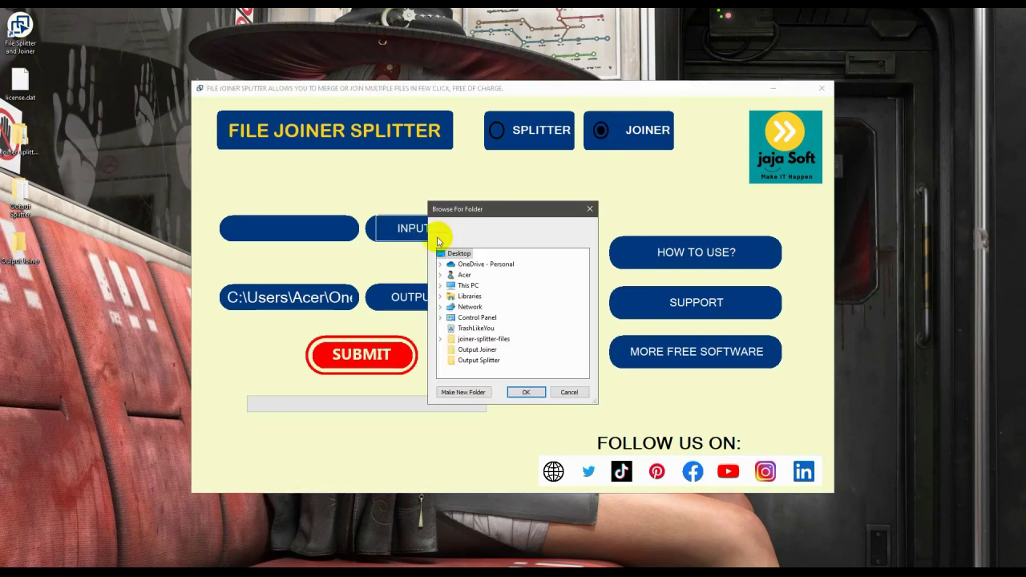
double_click(468, 284)
double_click(479, 285)
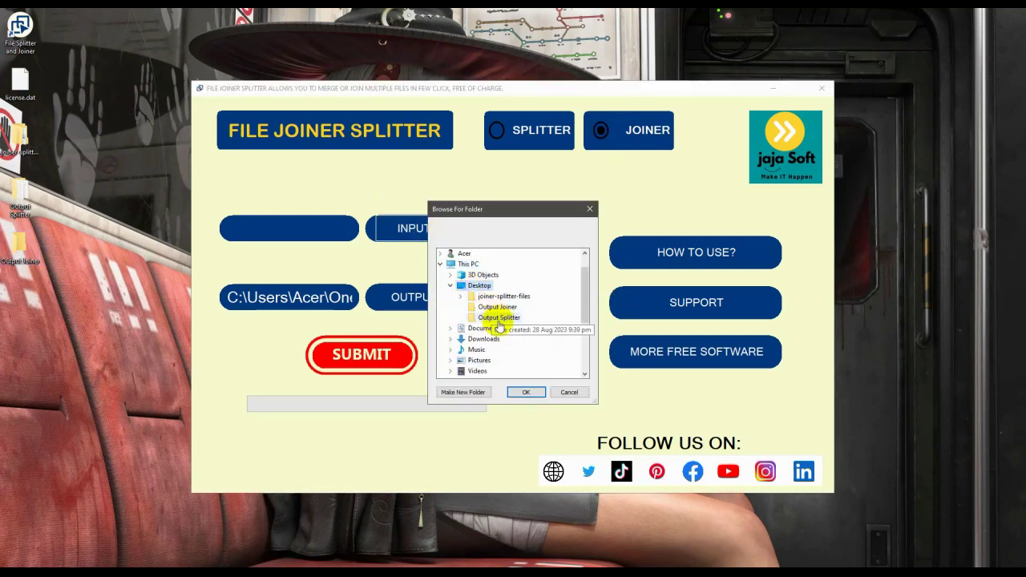
double_click(499, 296)
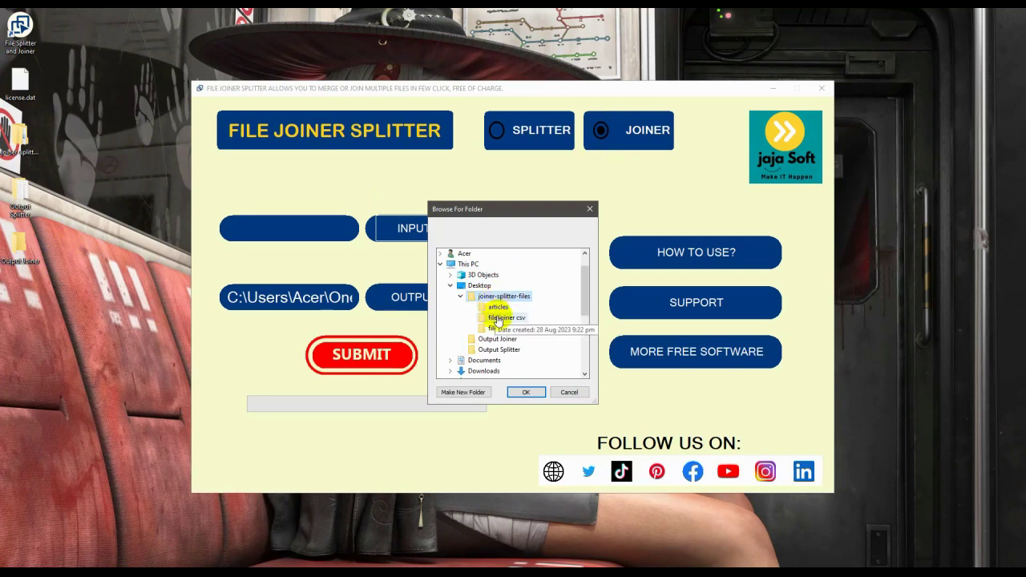
click(512, 331)
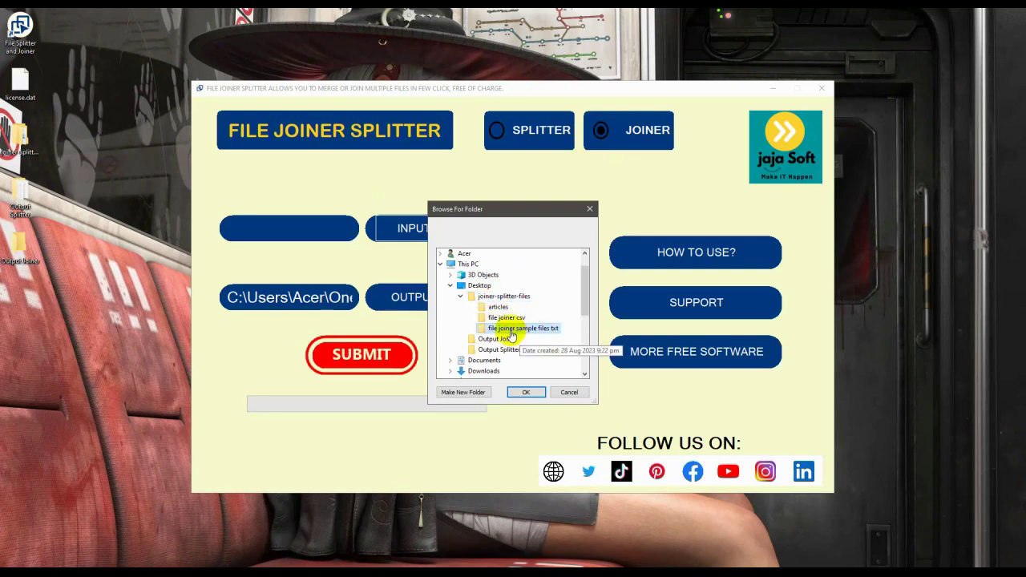
click(526, 393)
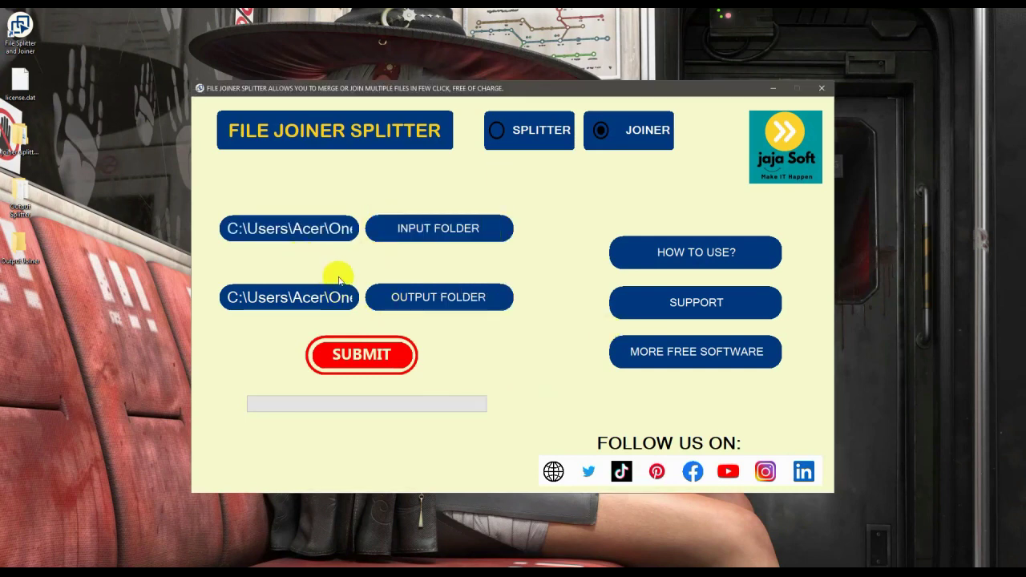
Set the output folder to Desktop > Output Joiner and submit the join
click(407, 305)
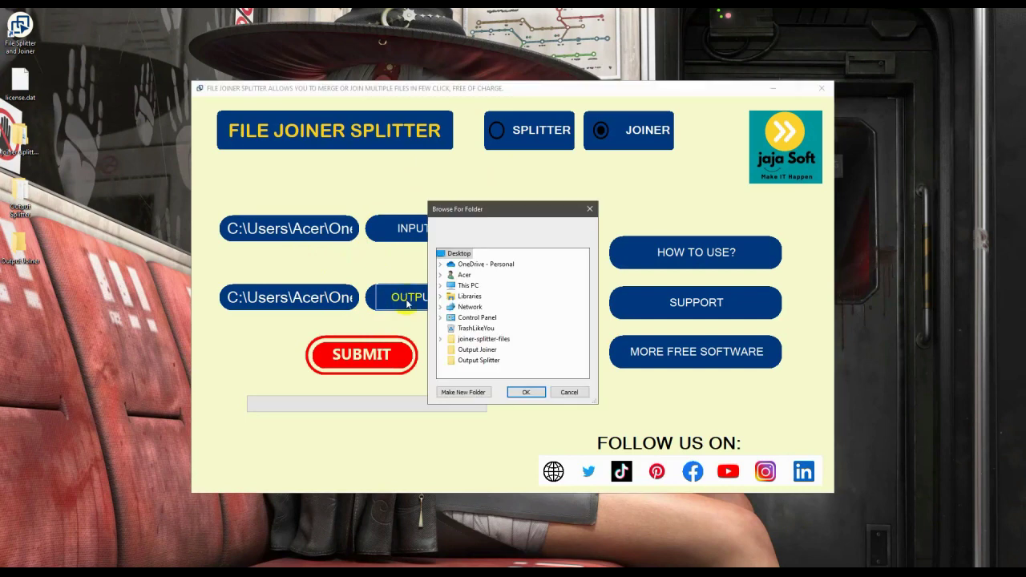
double_click(472, 287)
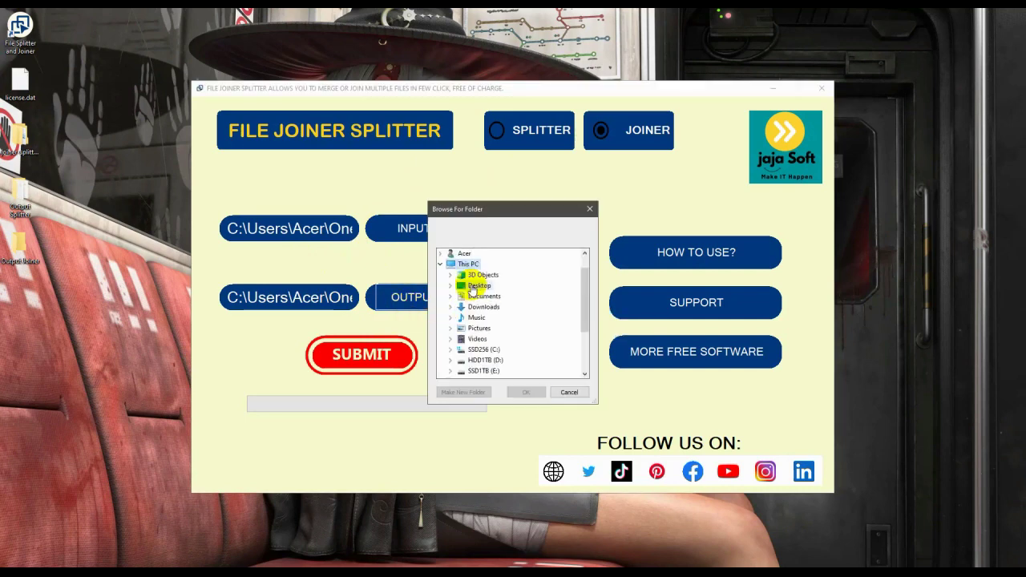
double_click(473, 285)
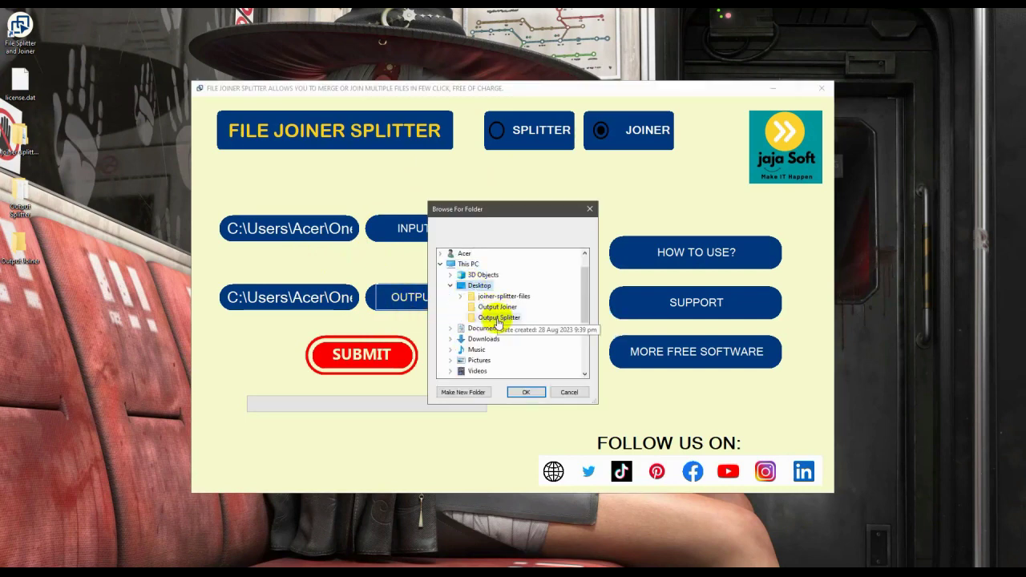
click(492, 311)
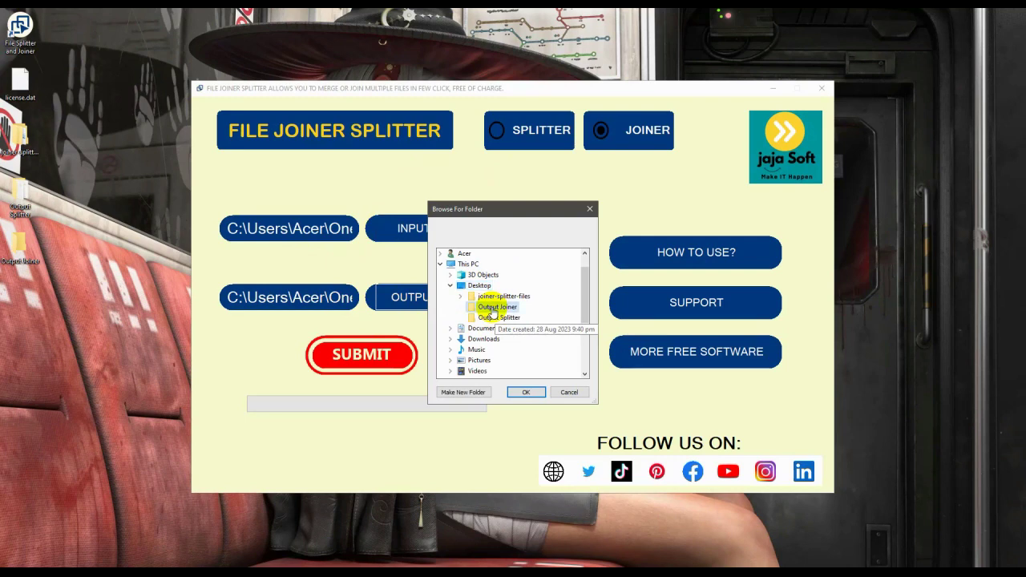
click(523, 392)
click(394, 355)
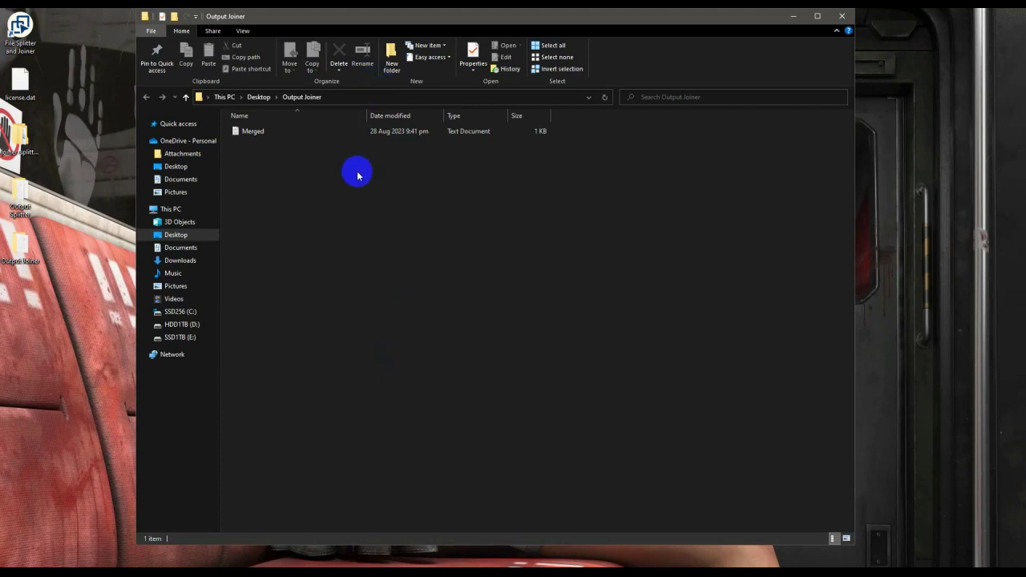
Open Merged in Notepad, confirm lines 111111111, 2222222 and 33333, then minimise Notepad and Explorer
double_click(331, 132)
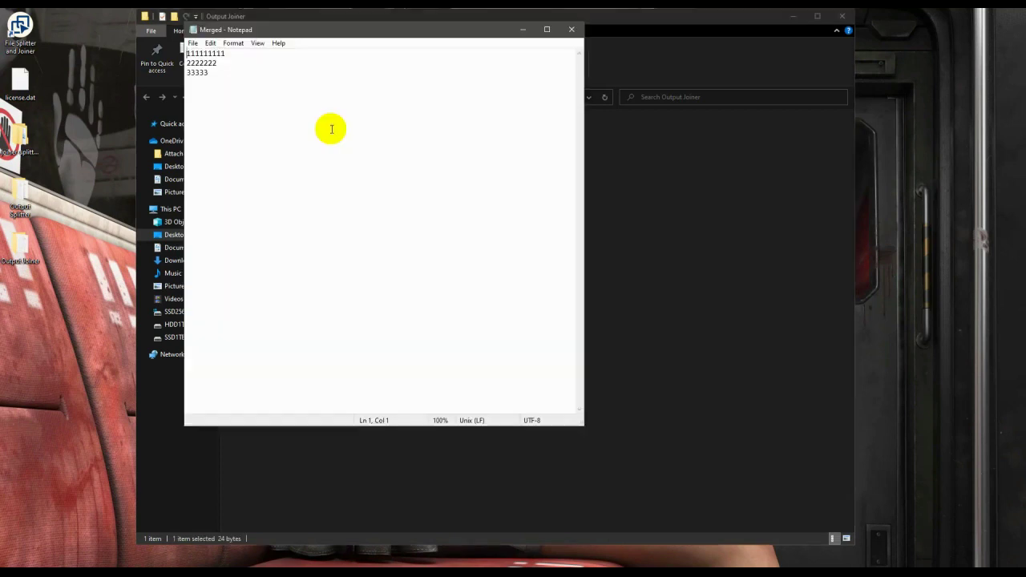
click(230, 53)
click(266, 72)
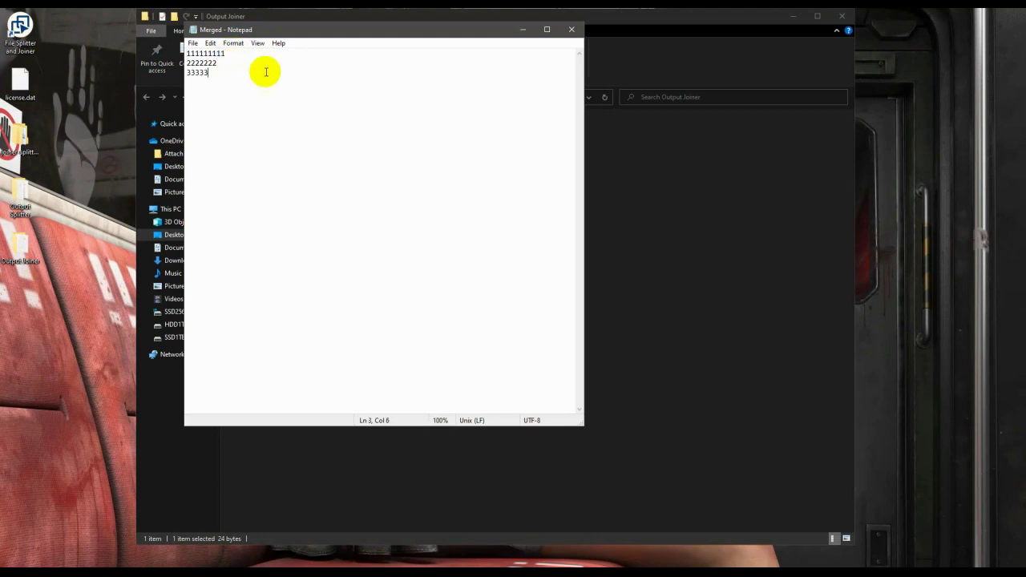
click(522, 31)
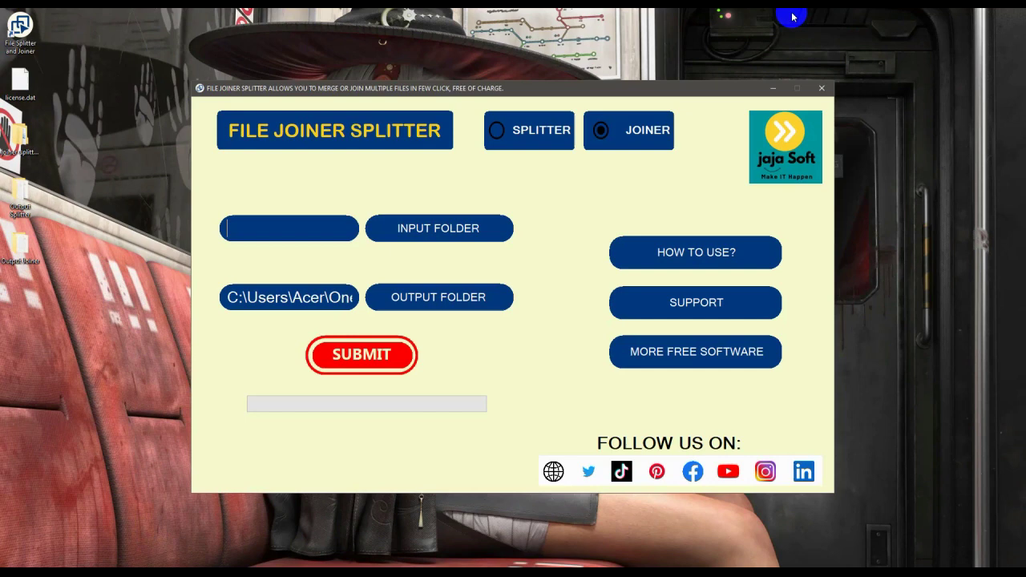
click(794, 16)
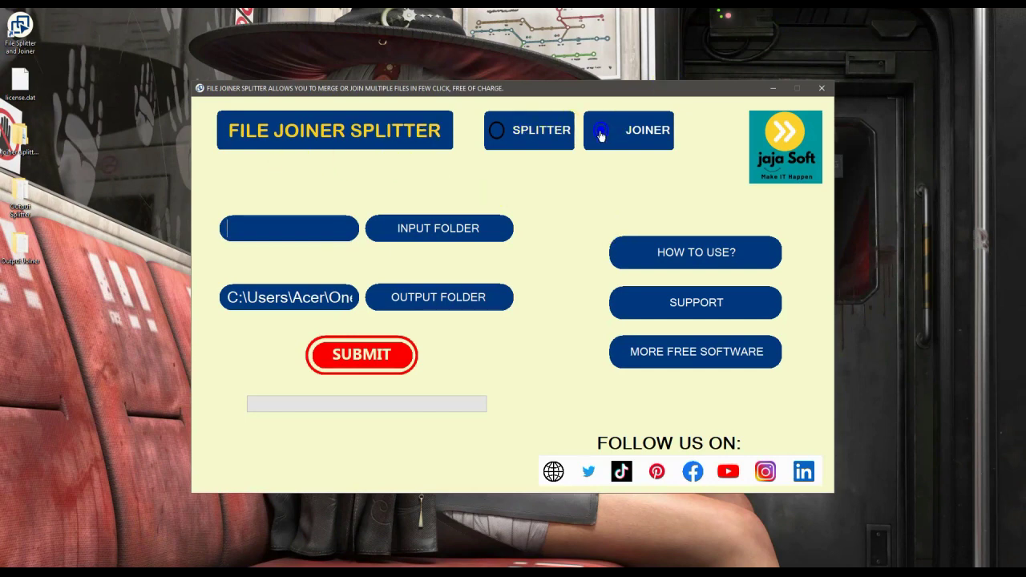
Join the CSV files from Desktop > joiner-splitter-files > file joiner csv into one Merged file
click(436, 233)
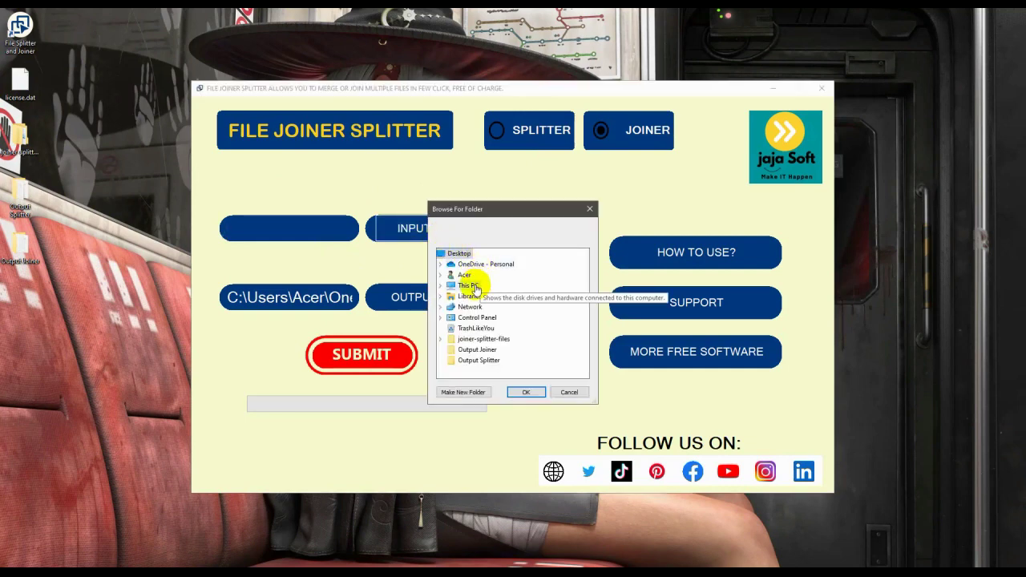
double_click(476, 288)
double_click(481, 286)
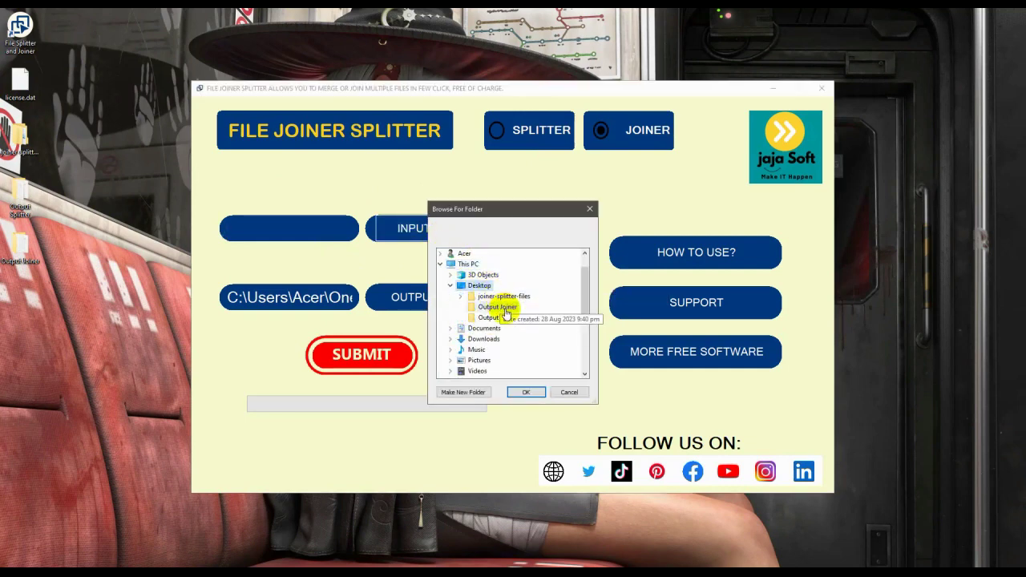
double_click(488, 296)
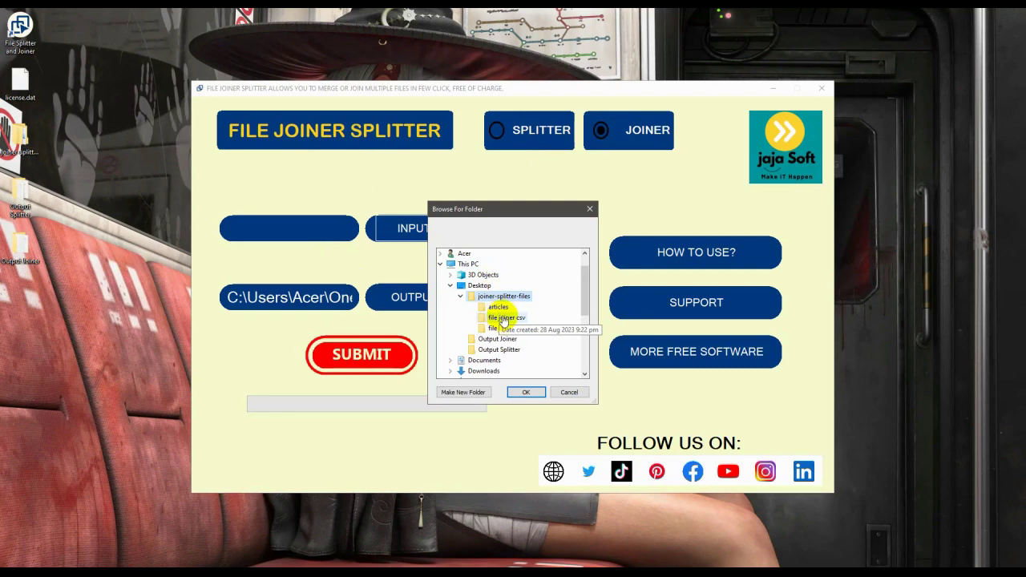
click(503, 318)
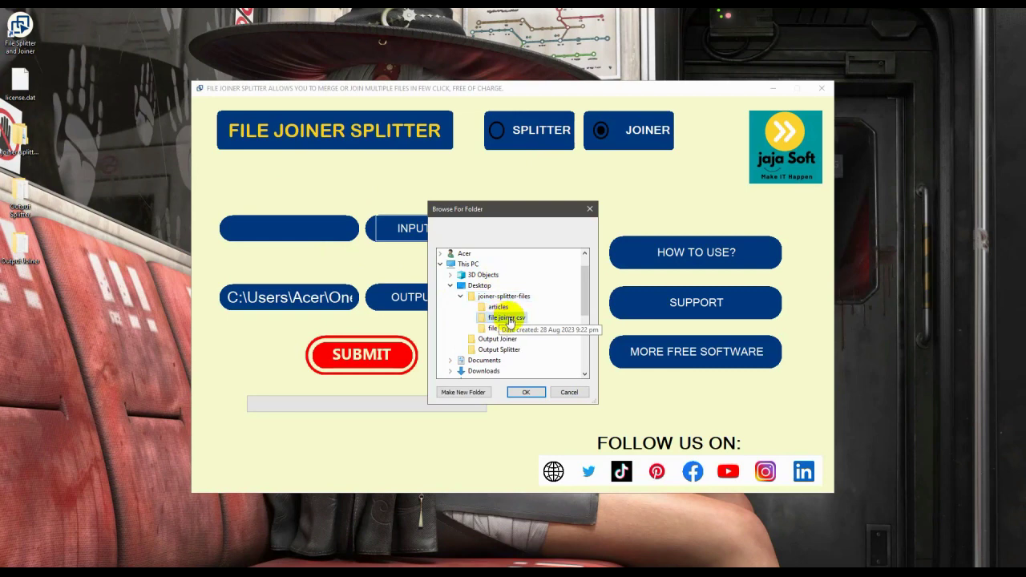
click(523, 393)
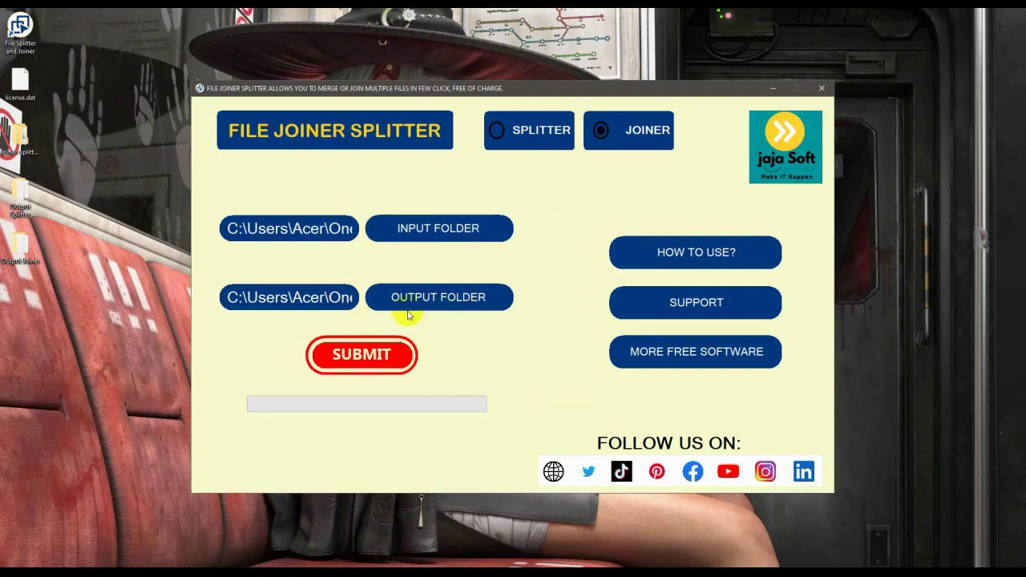
click(353, 352)
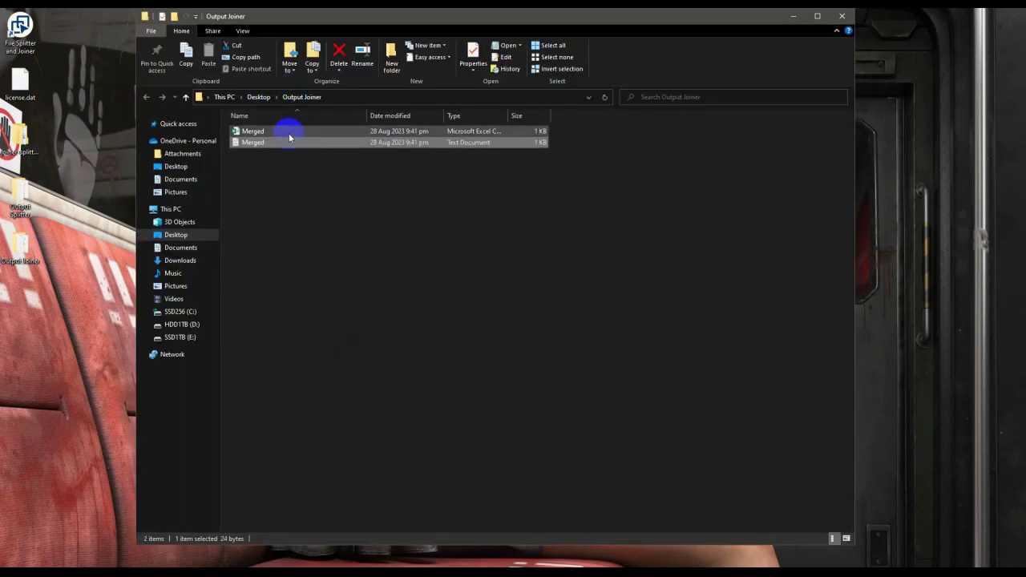
Open the Merged CSV in Excel, confirm A1–A3 read 1111, 22222 and 3333, then close it
click(278, 132)
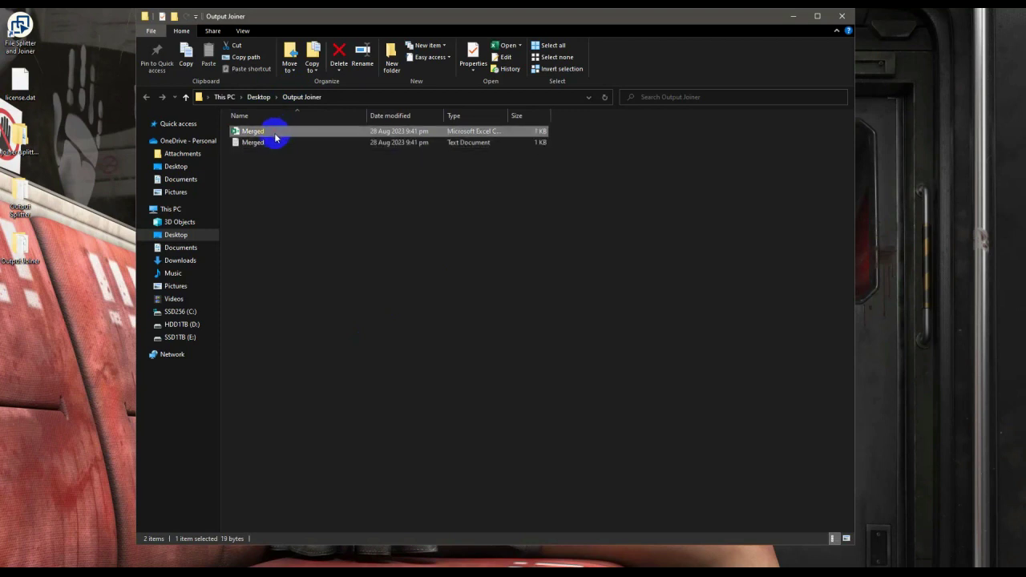
double_click(278, 133)
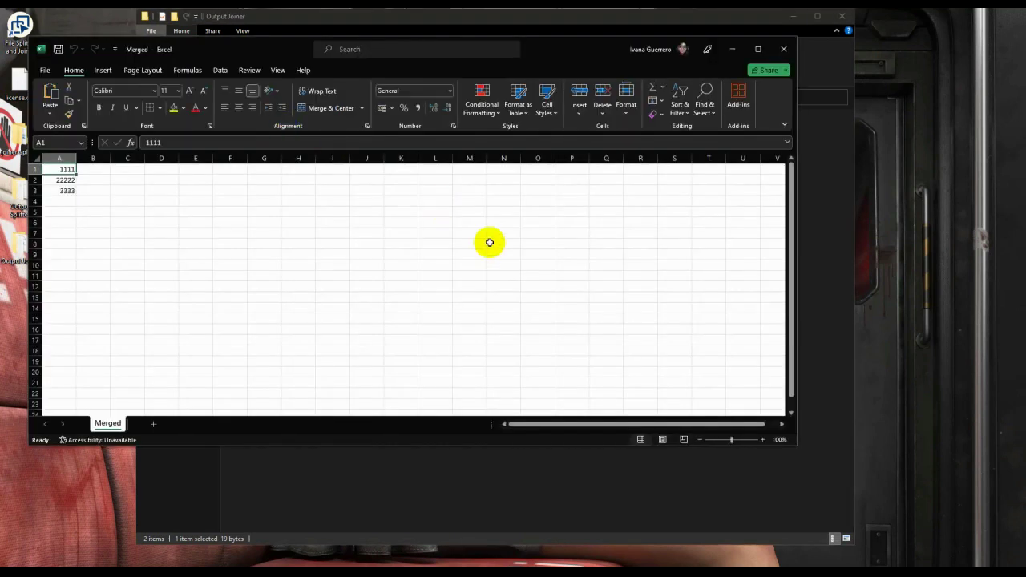
click(72, 141)
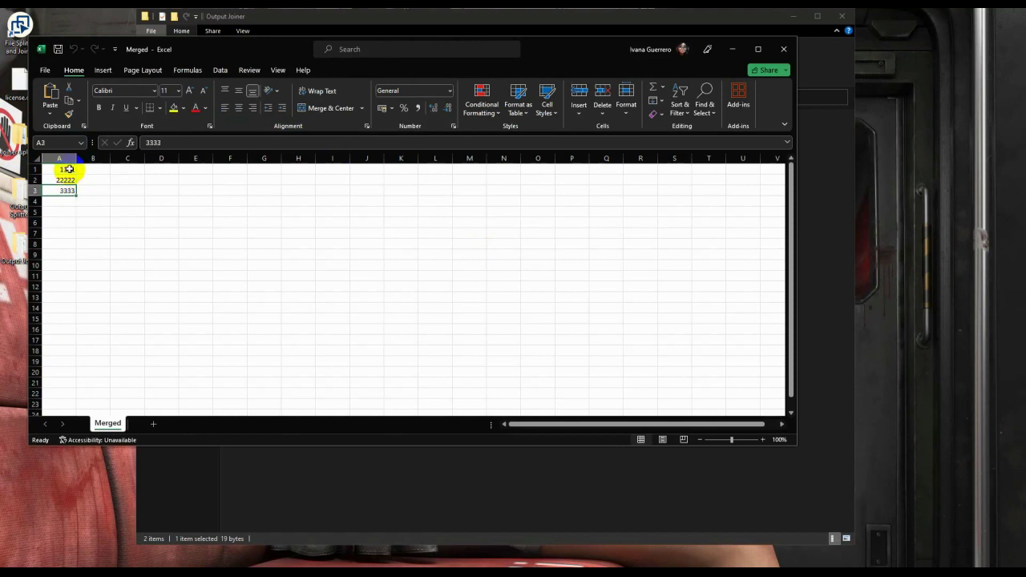
click(69, 180)
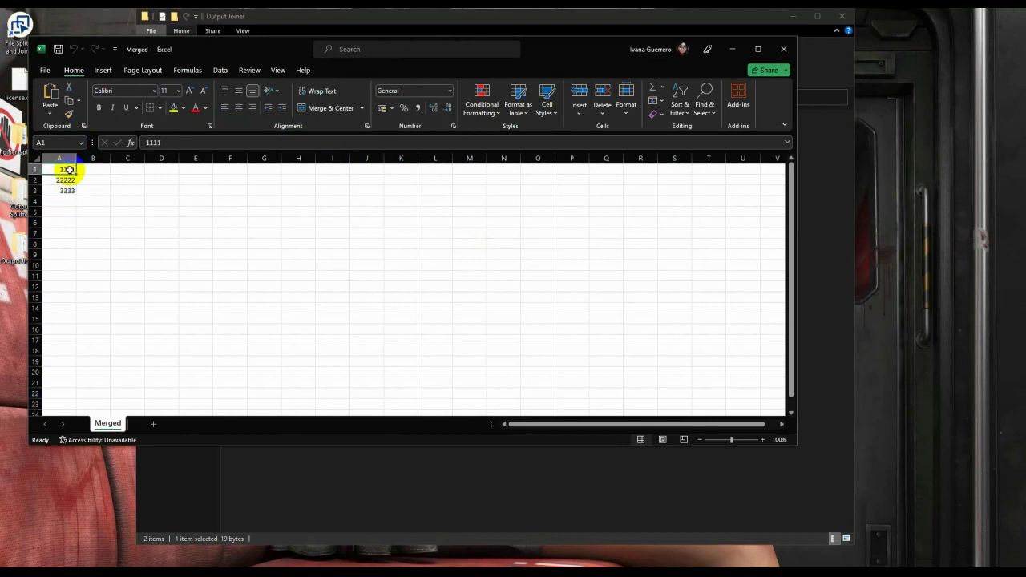
click(69, 191)
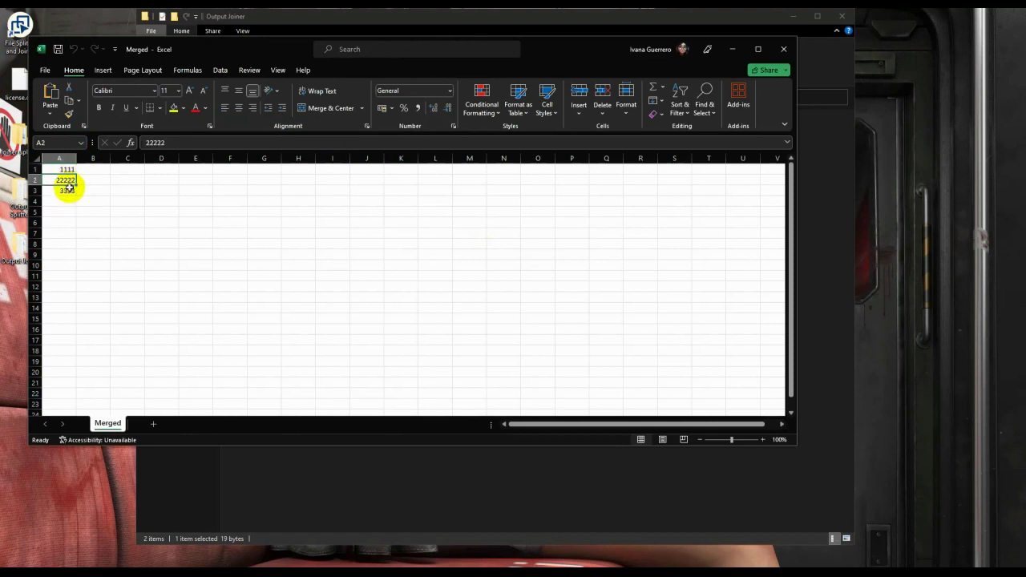
click(784, 49)
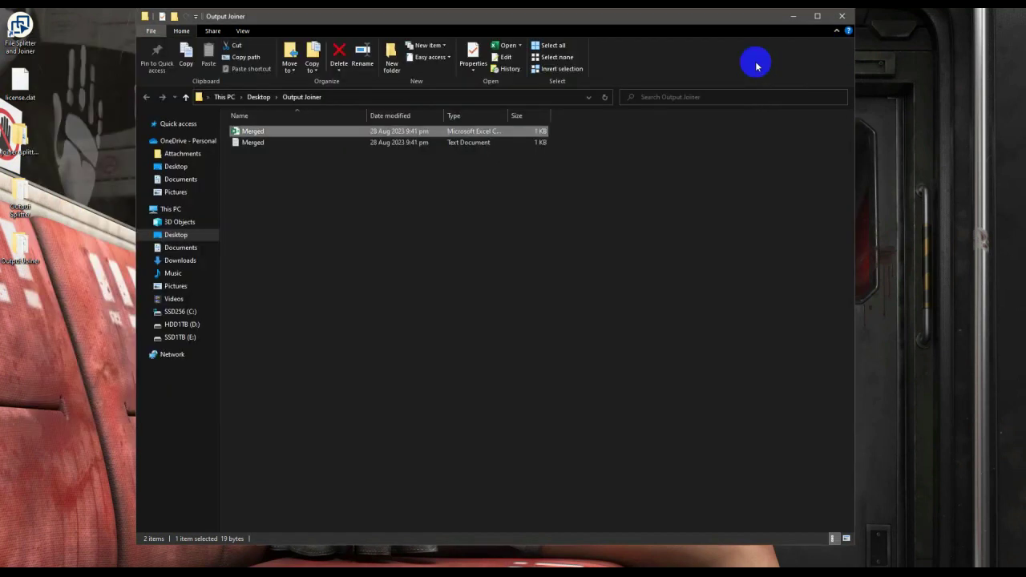
Close the Output Joiner folder window to return to File Joiner Splitter
click(842, 16)
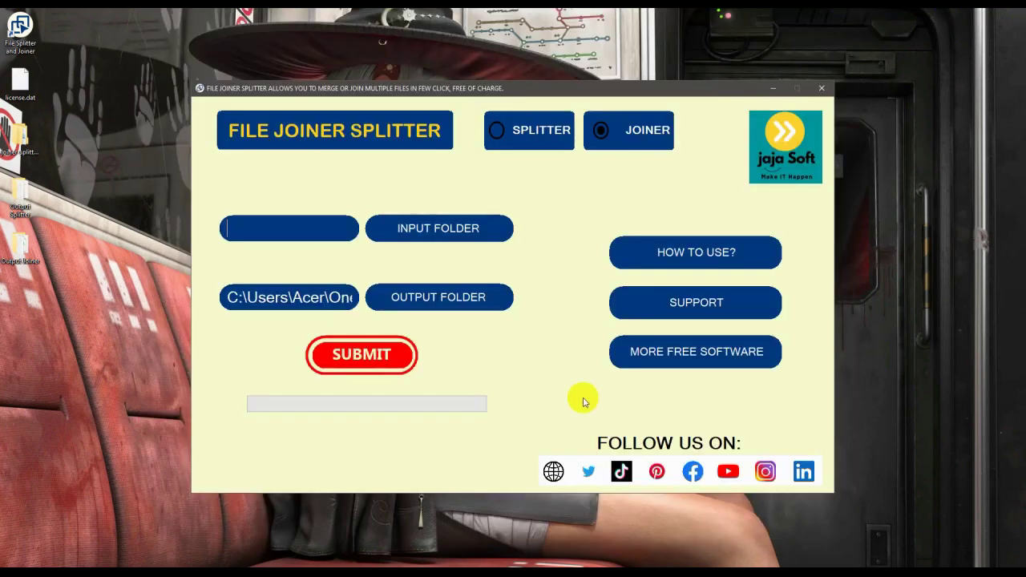